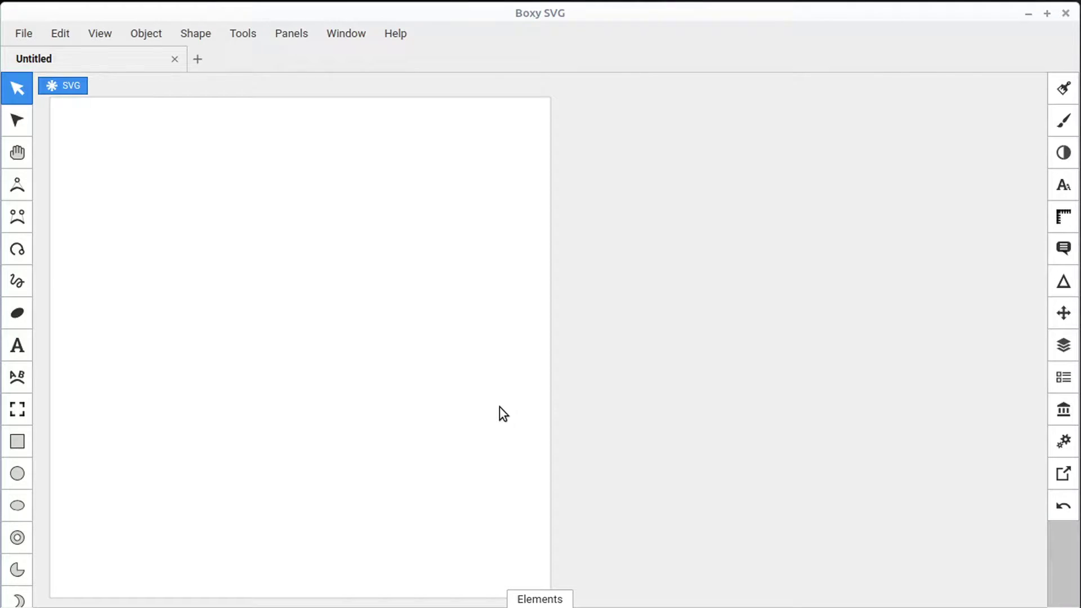
# Open the Defs panel and browse its Colors, Gradients, Fonts and Symbols categories, ending on Symbols
pyautogui.click(1064, 379)
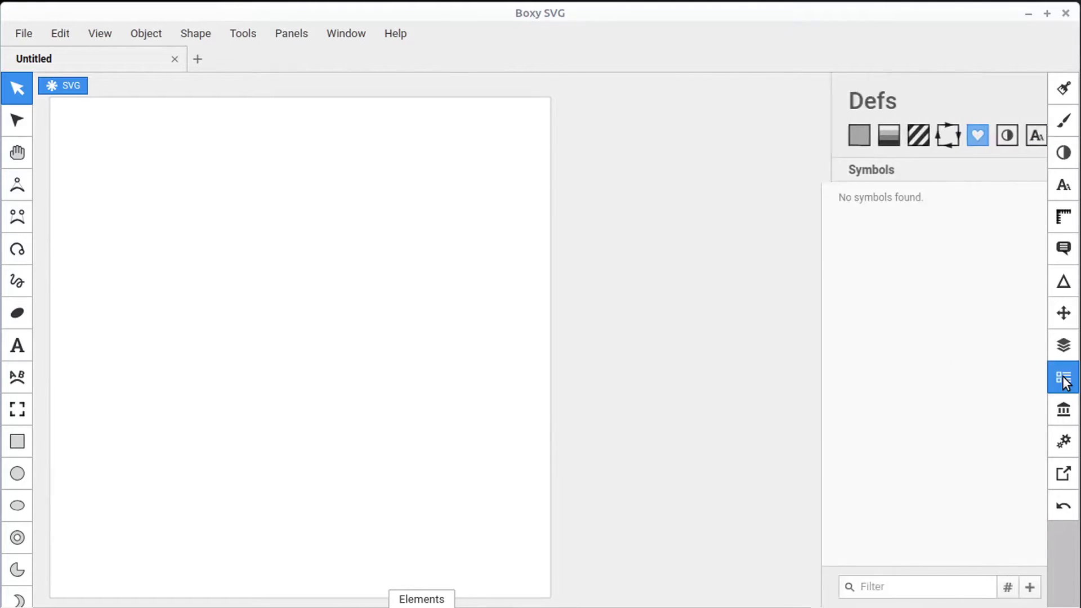
pyautogui.click(838, 138)
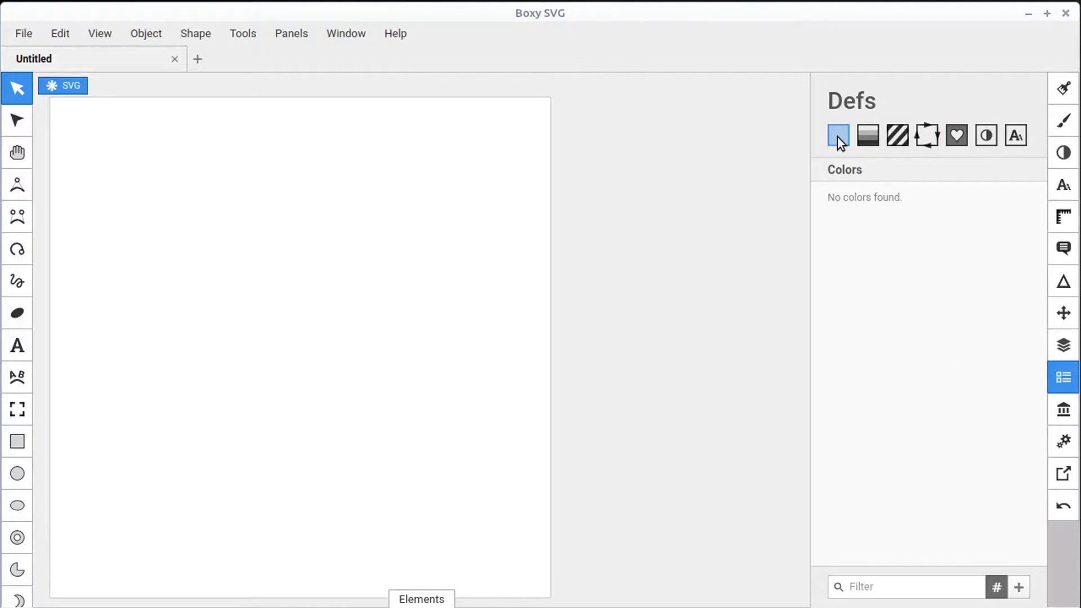
pyautogui.click(868, 135)
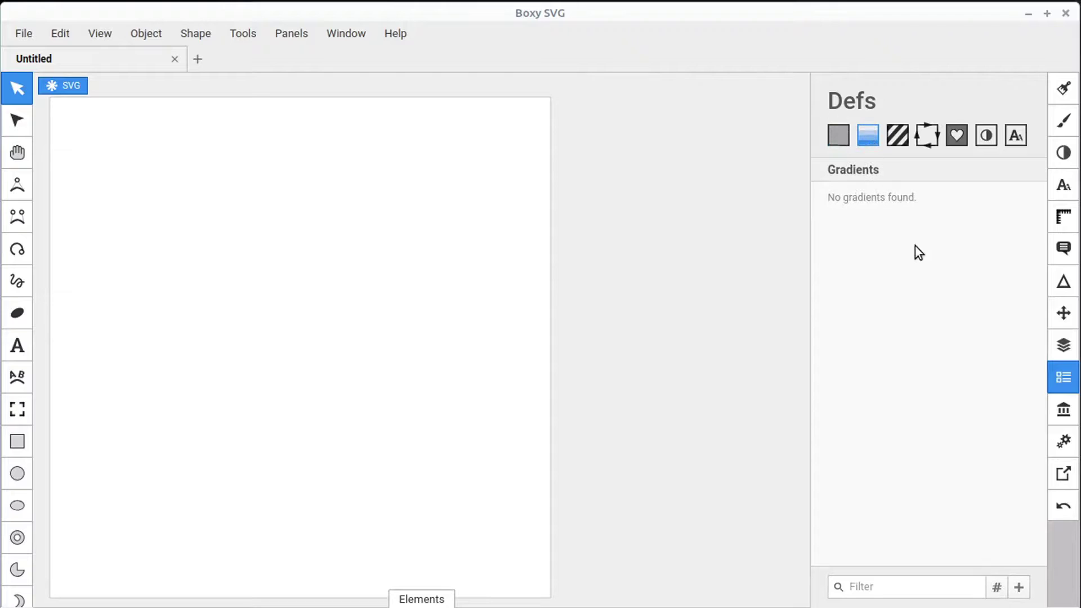
pyautogui.click(1013, 135)
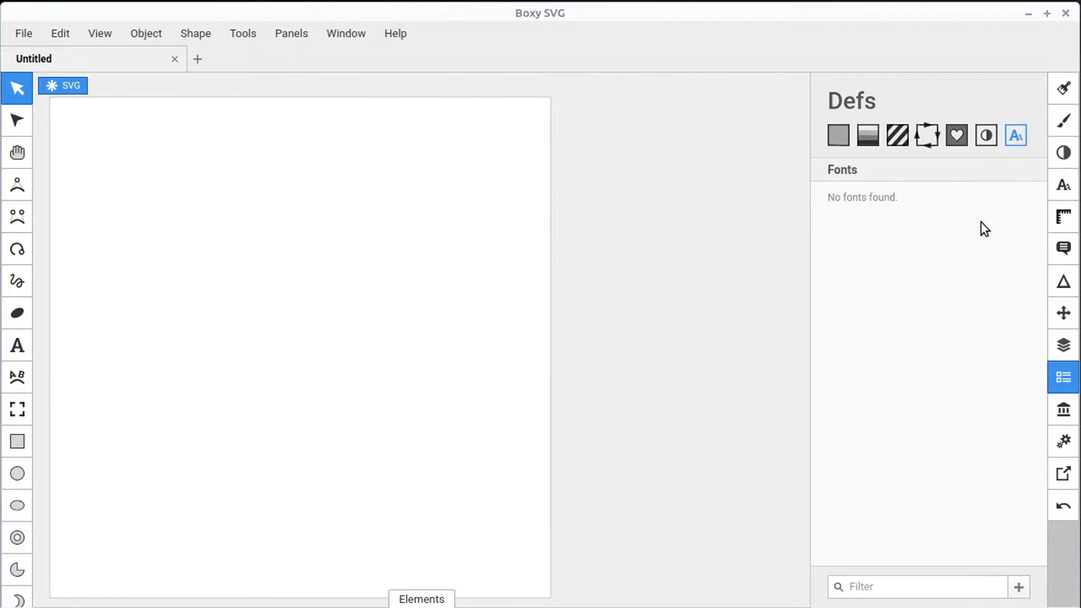
pyautogui.click(956, 137)
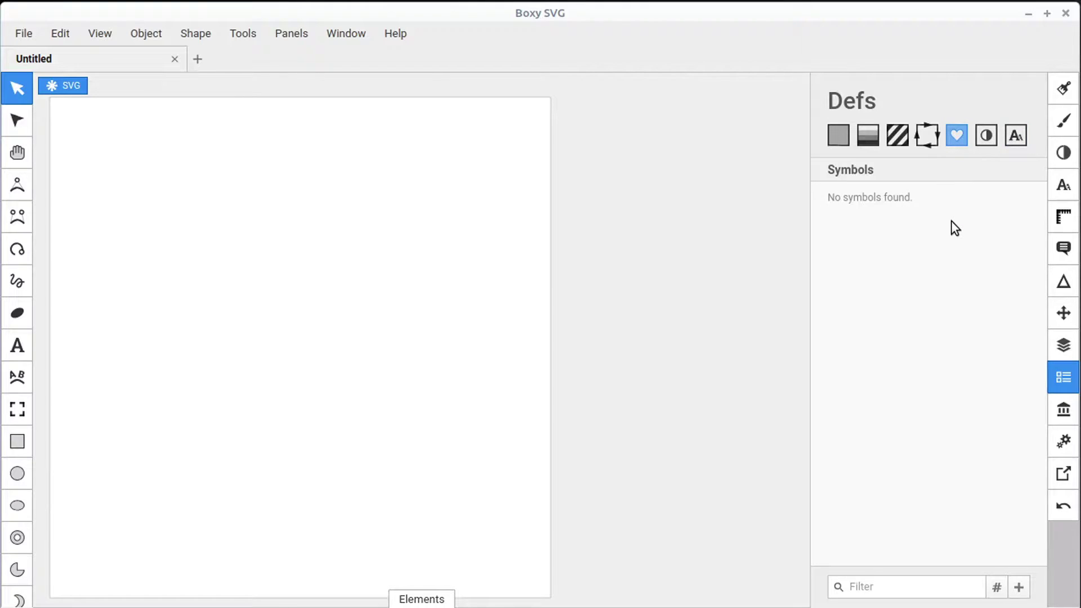
# Add a new empty symbol to the Defs list and open it for editing
pyautogui.click(1019, 587)
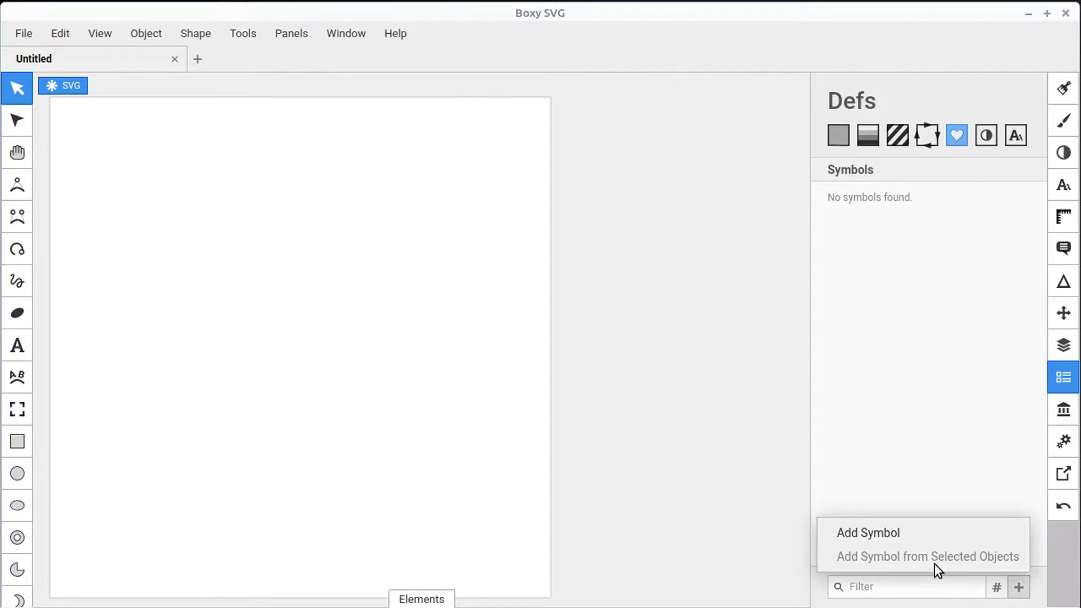
pyautogui.click(871, 534)
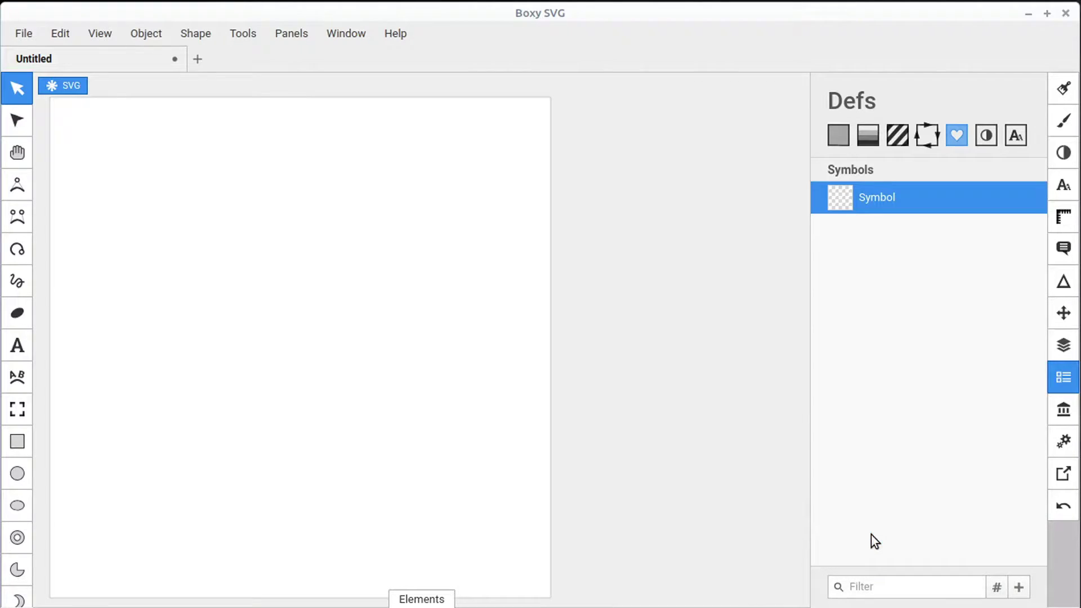
pyautogui.rightClick(886, 201)
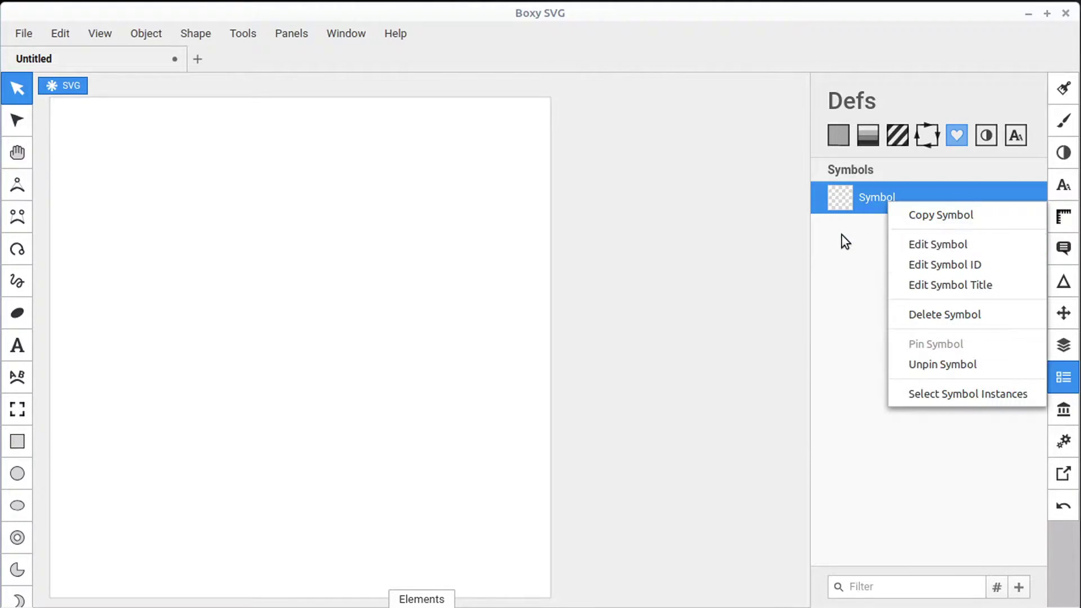
pyautogui.click(843, 208)
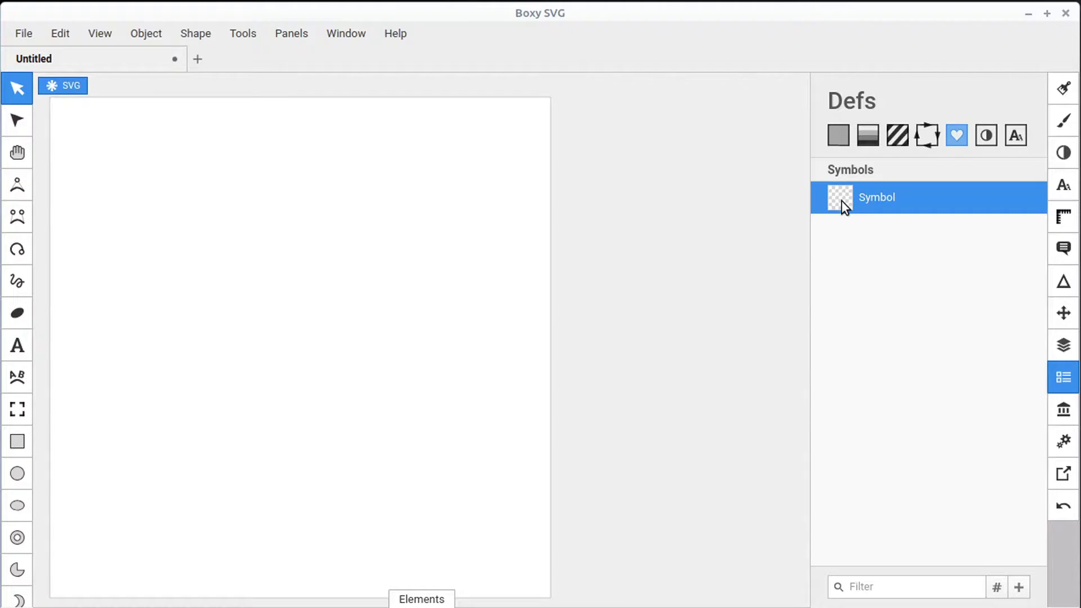
pyautogui.doubleClick(845, 207)
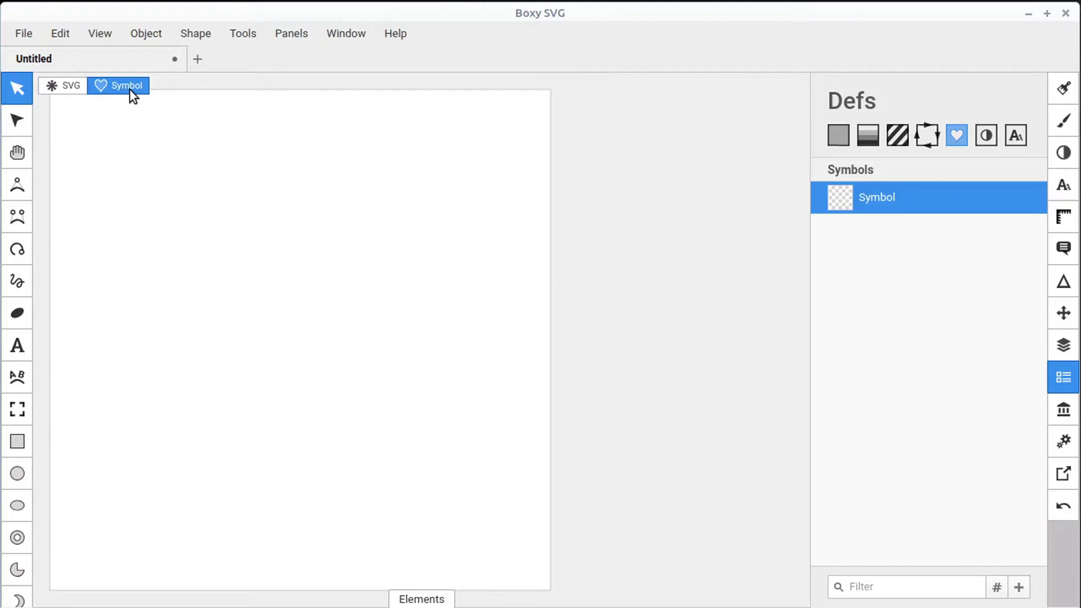
# Draw a thick green checkmark inside the symbol with the Blob tool, then exit symbol editing
pyautogui.click(17, 313)
pyautogui.moveTo(148, 414)
pyautogui.mouseDown()
pyautogui.moveTo(186, 454)
pyautogui.moveTo(431, 229)
pyautogui.mouseUp()
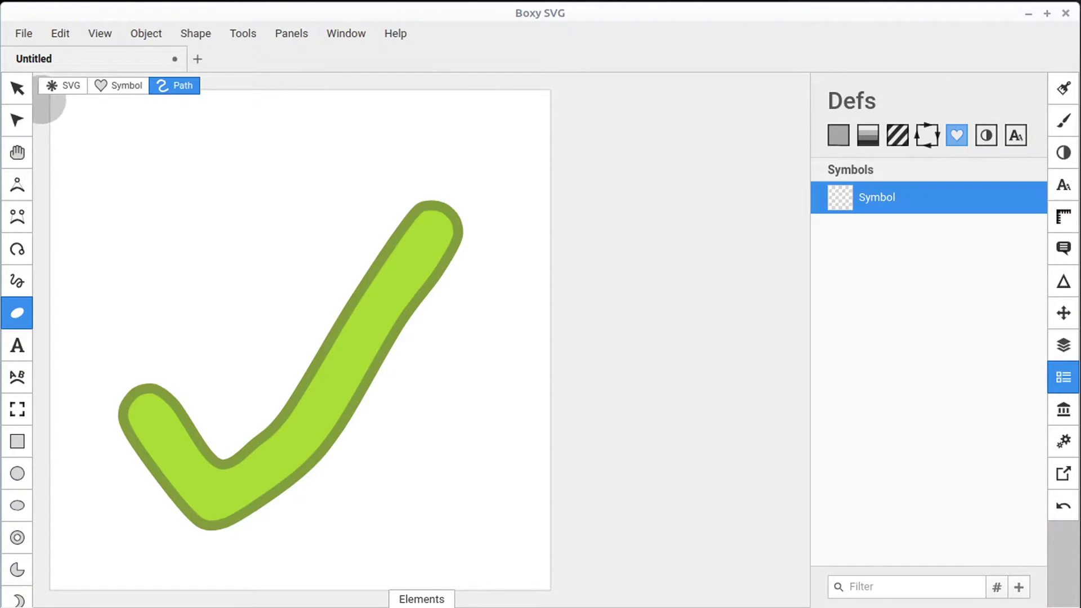
pyautogui.click(62, 85)
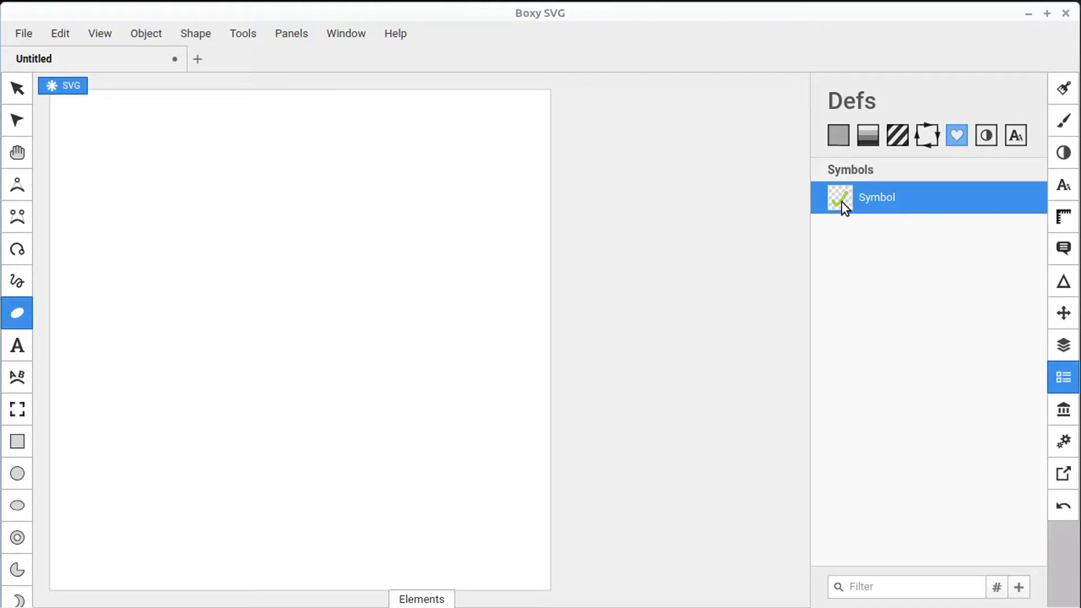
# Place three checkmark symbol instances on the page: upper right, upper left and lower
pyautogui.moveTo(457, 223); pyautogui.dragTo(457, 223)
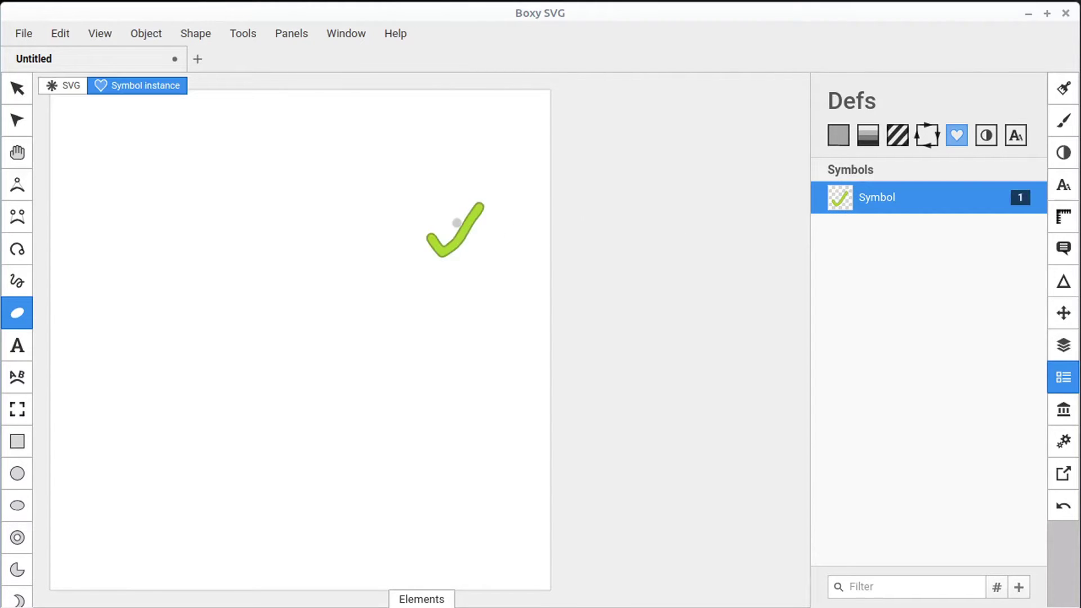
pyautogui.moveTo(309, 232); pyautogui.dragTo(309, 232)
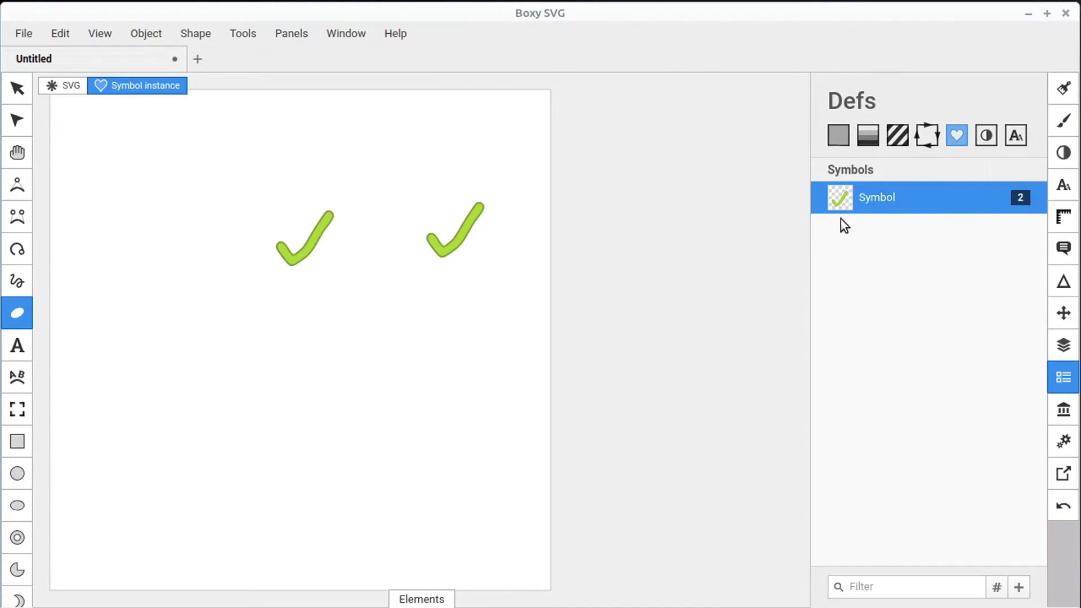
pyautogui.moveTo(370, 420); pyautogui.dragTo(370, 420)
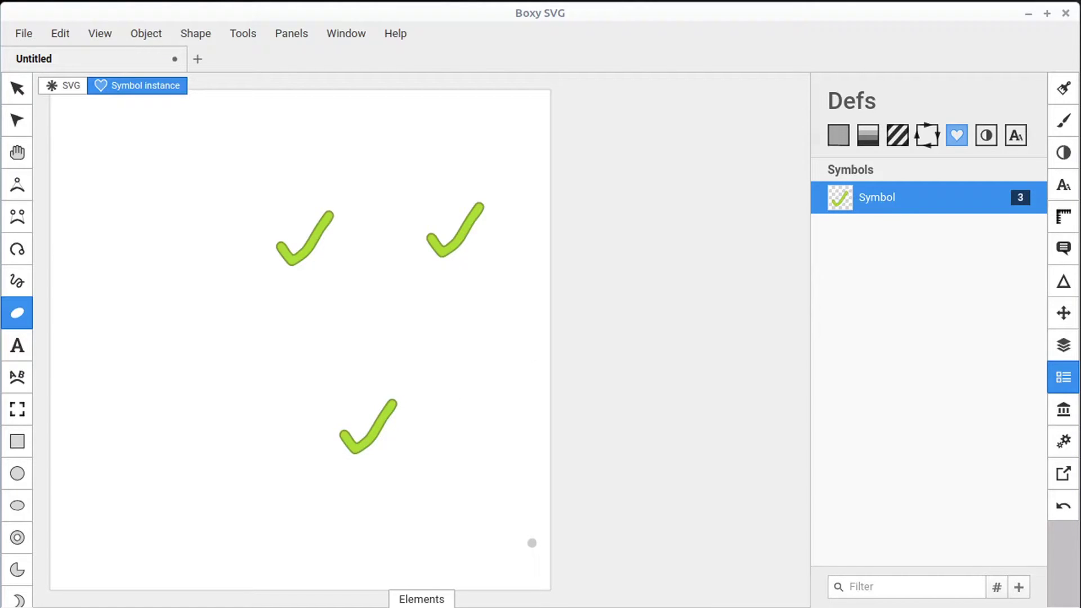
# Give the upper-left checkmark a cyan fill hue and scale it up by its corner handle
pyautogui.click(17, 88)
pyautogui.click(316, 248)
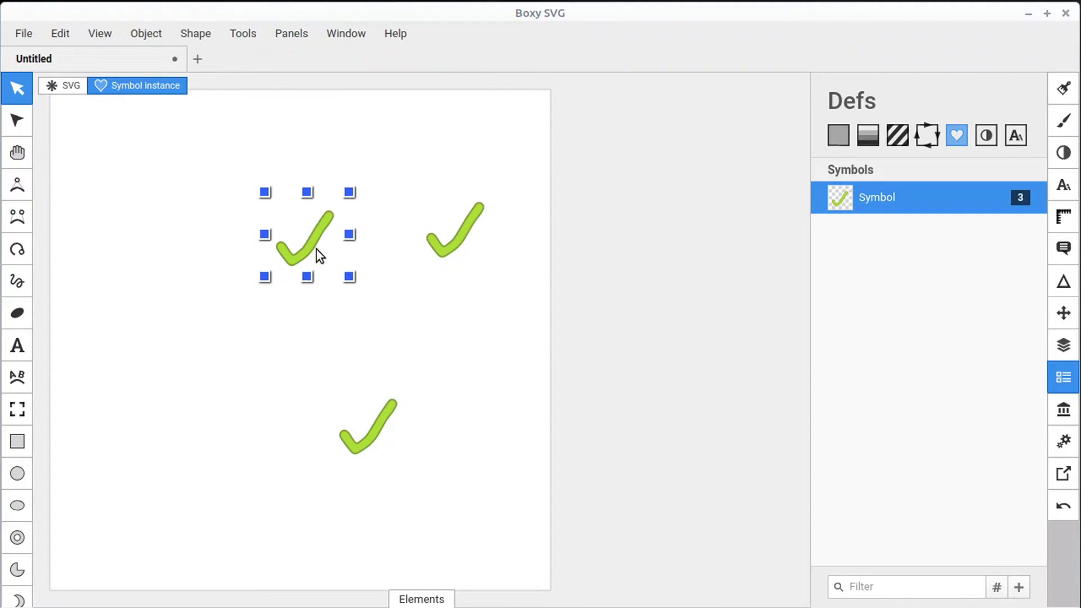
pyautogui.click(1064, 88)
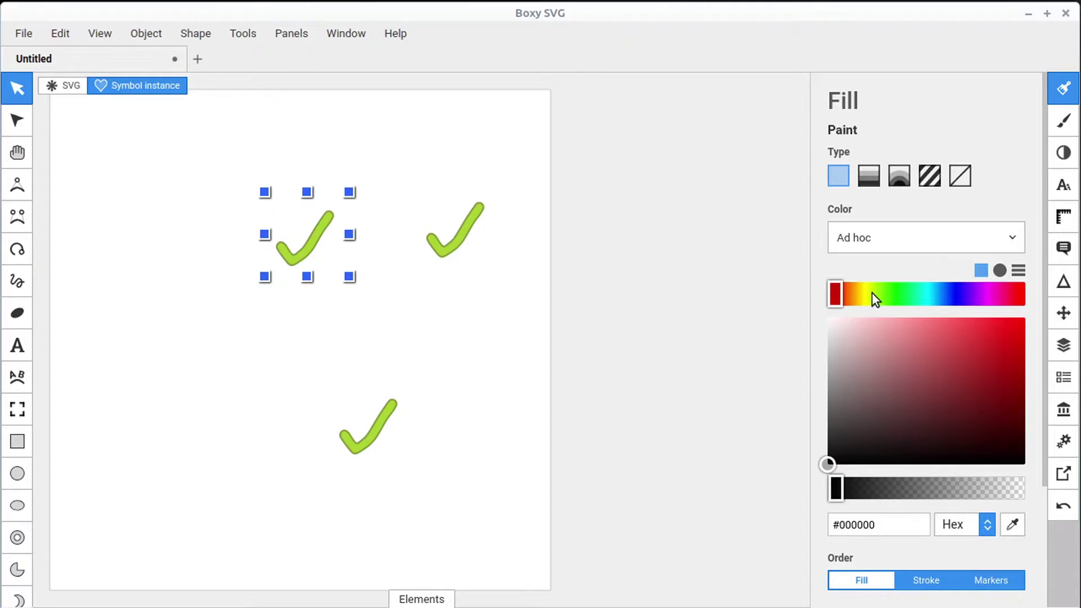
pyautogui.moveTo(872, 292); pyautogui.dragTo(957, 294)
pyautogui.click(933, 293)
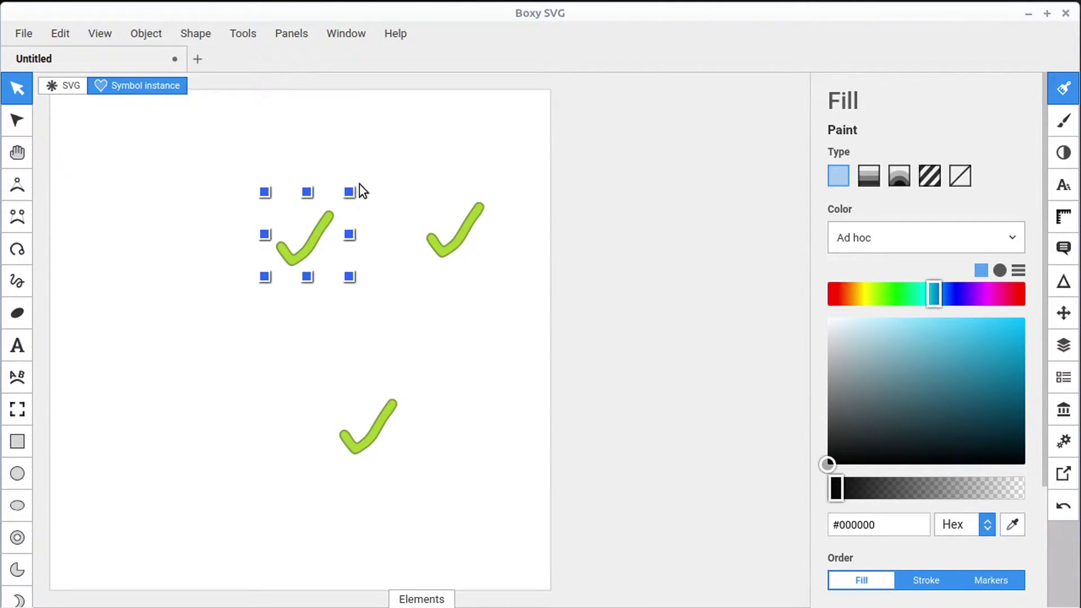
pyautogui.moveTo(350, 194); pyautogui.dragTo(419, 135)
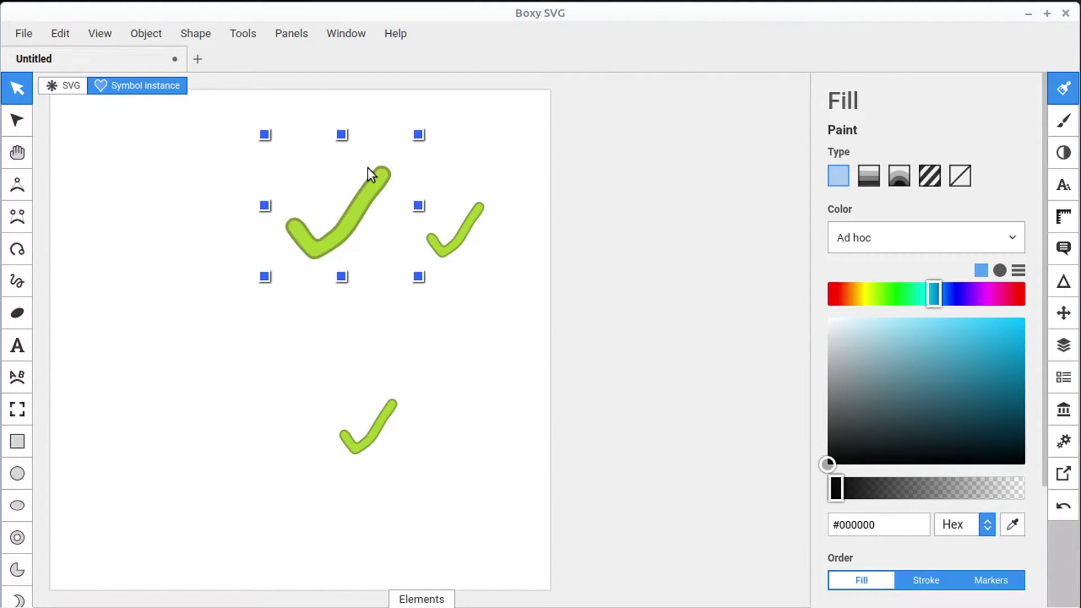
pyautogui.click(18, 122)
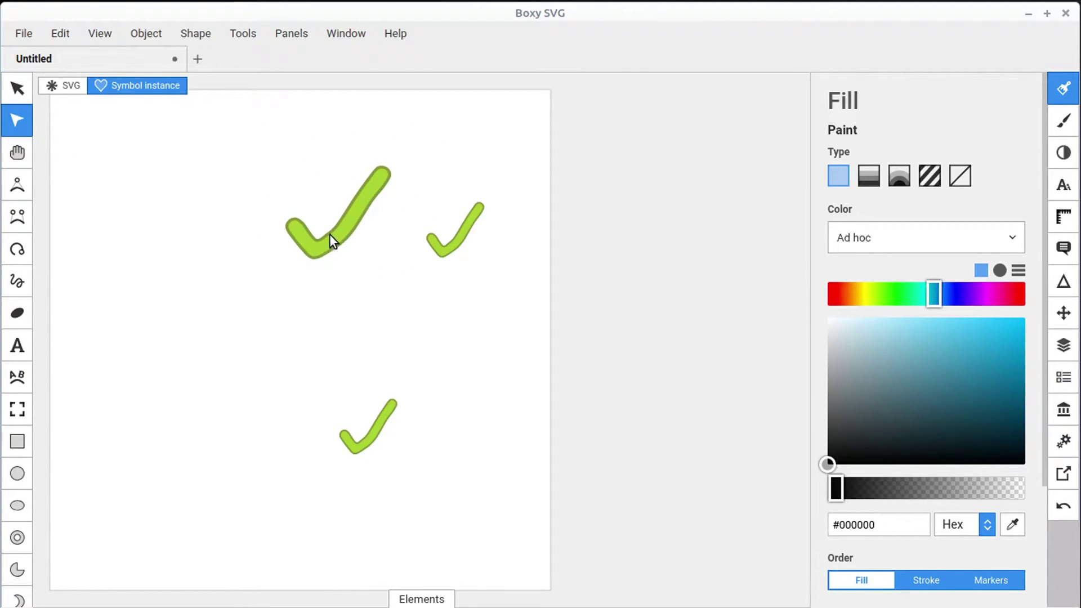
pyautogui.click(26, 93)
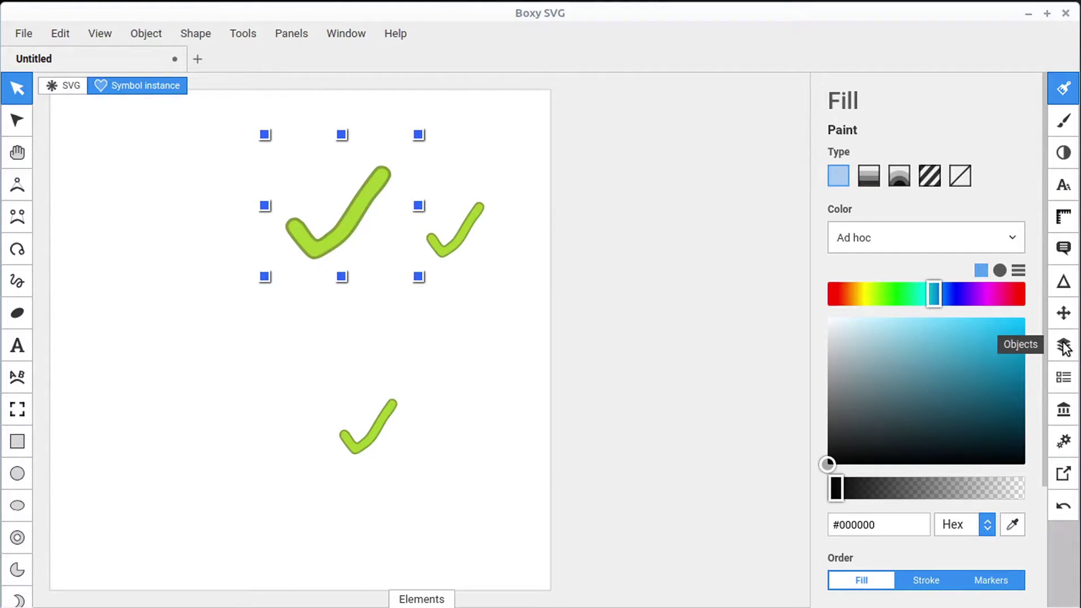
# Open the checkmark symbol's definition and reshape its inner edge by moving a path node
pyautogui.click(1058, 373)
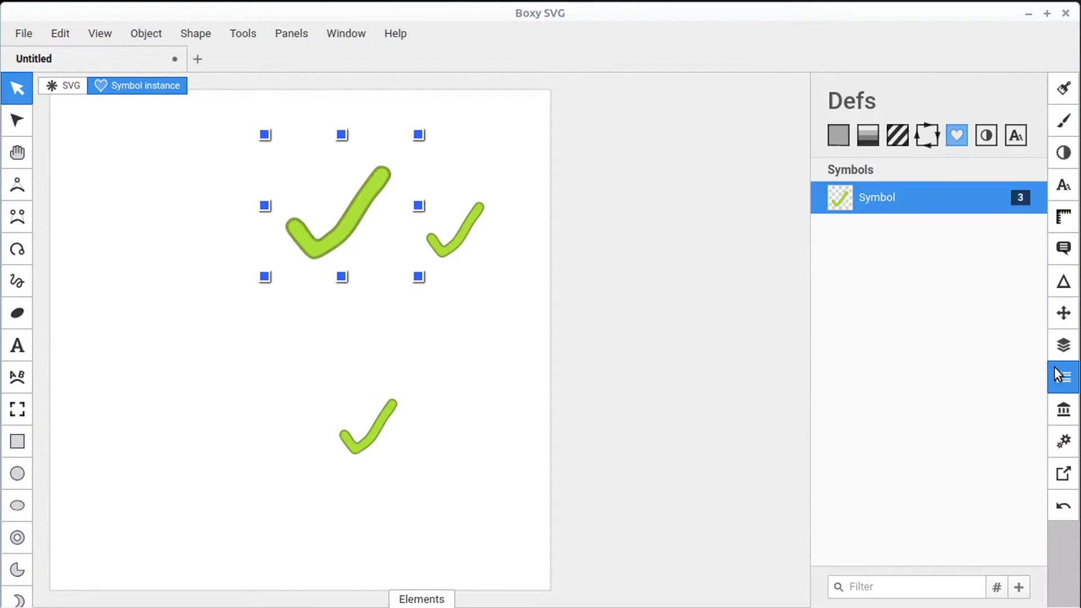
pyautogui.doubleClick(845, 200)
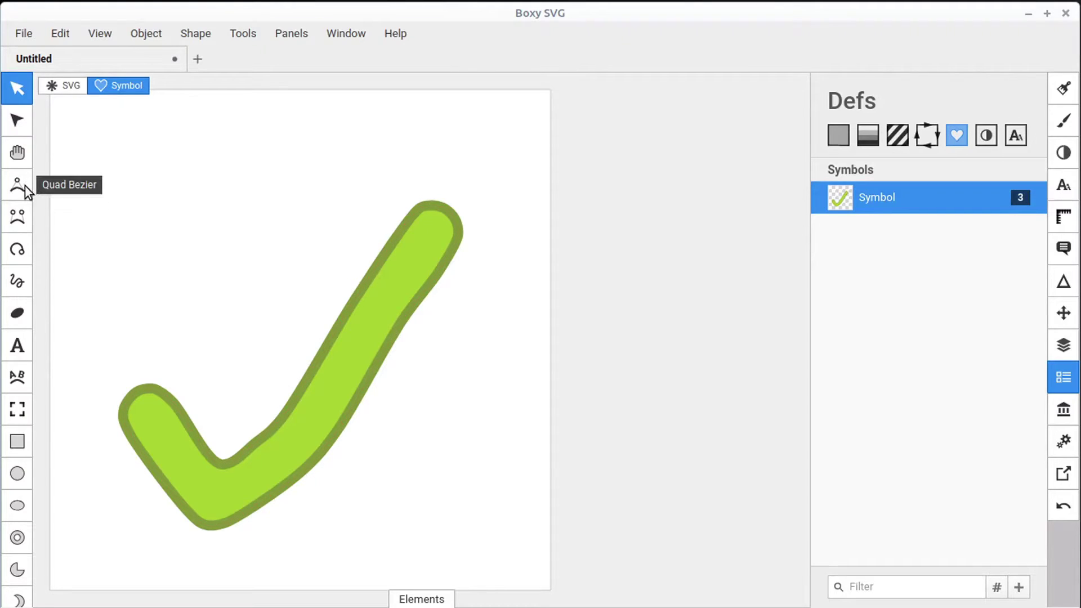
pyautogui.click(14, 127)
pyautogui.click(366, 278)
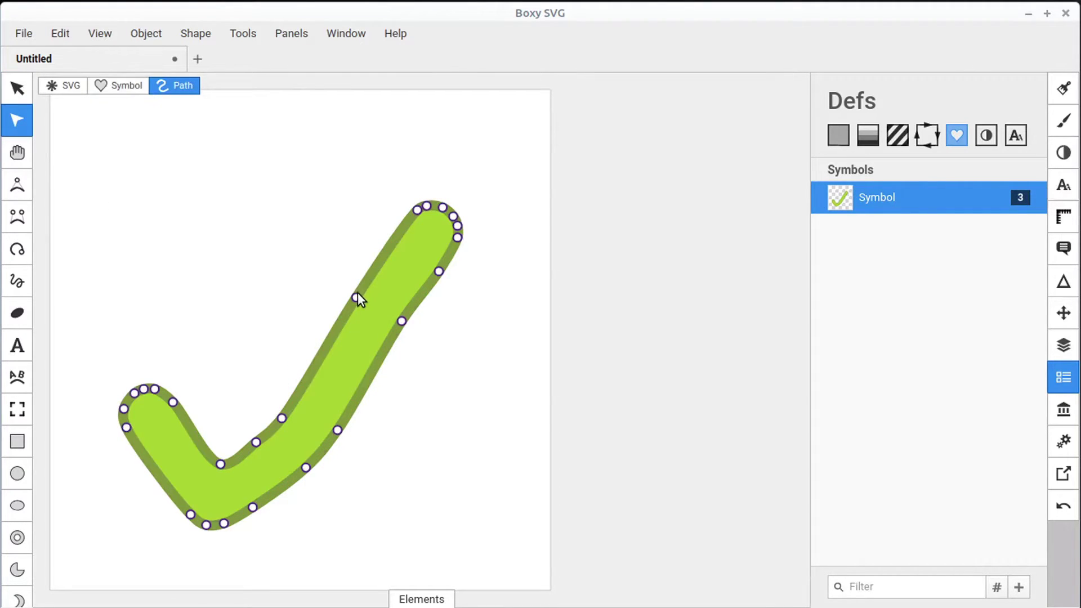
pyautogui.moveTo(357, 294); pyautogui.dragTo(361, 326)
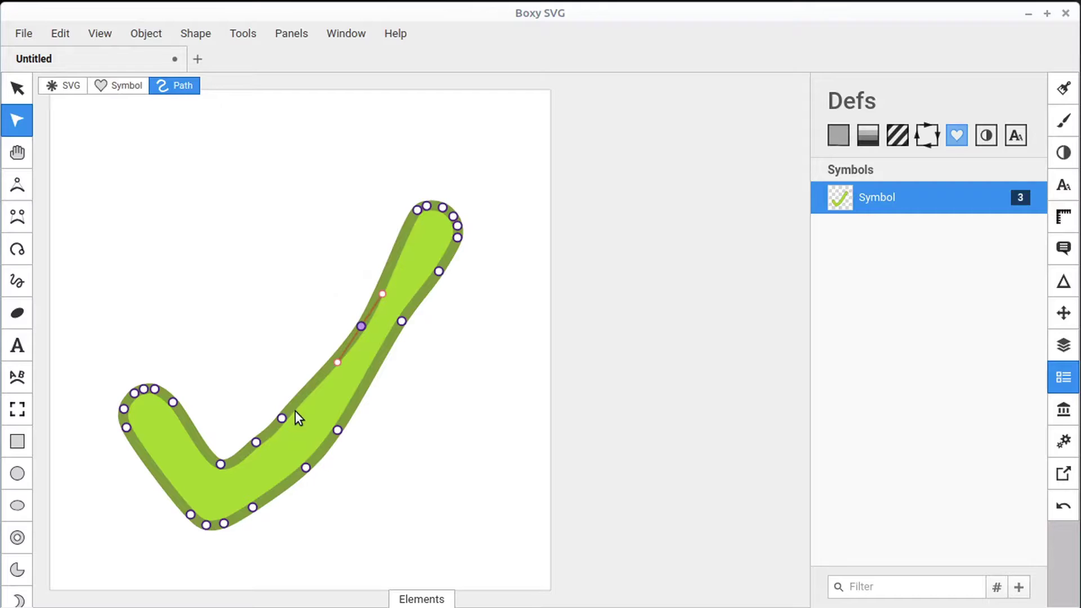
# Set the checkmark path's fill to blue #304bd1 and stroke to purple #400d97, then return to the page
pyautogui.click(1064, 88)
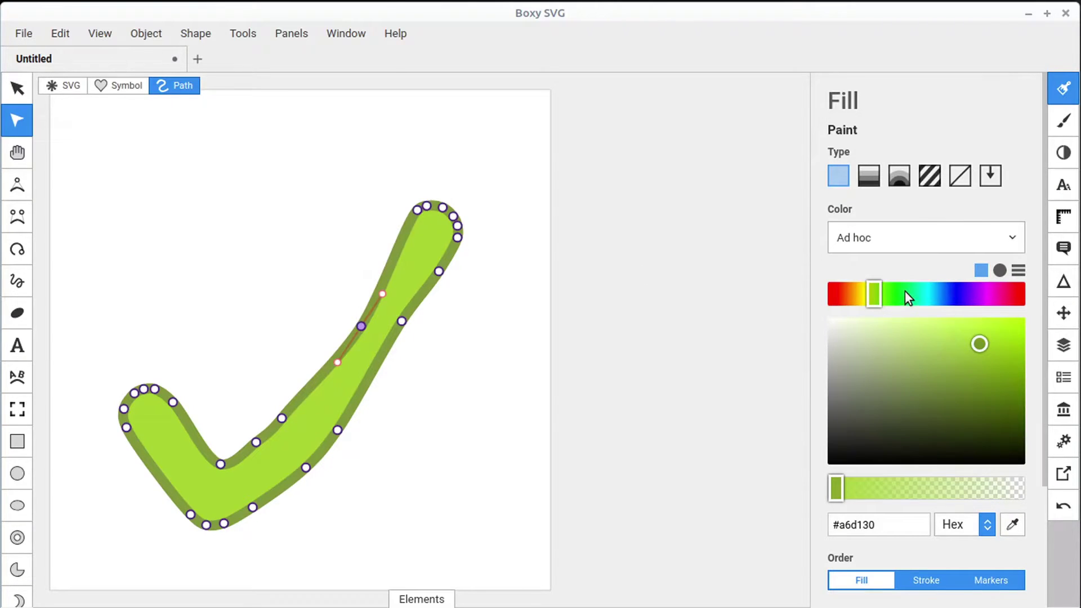
pyautogui.moveTo(908, 298); pyautogui.dragTo(952, 294)
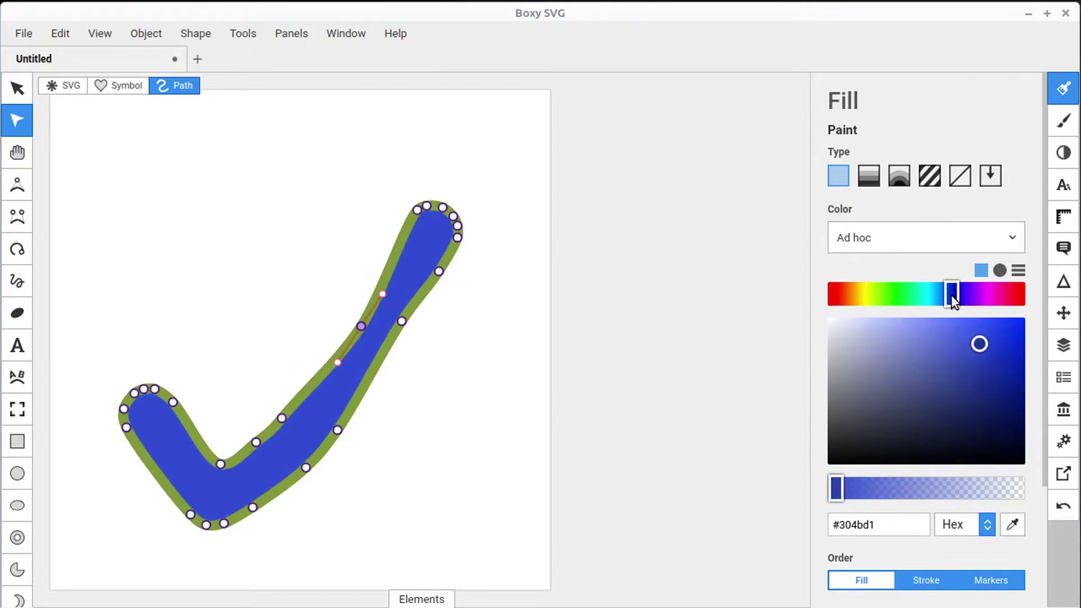
pyautogui.click(1064, 121)
pyautogui.click(938, 470)
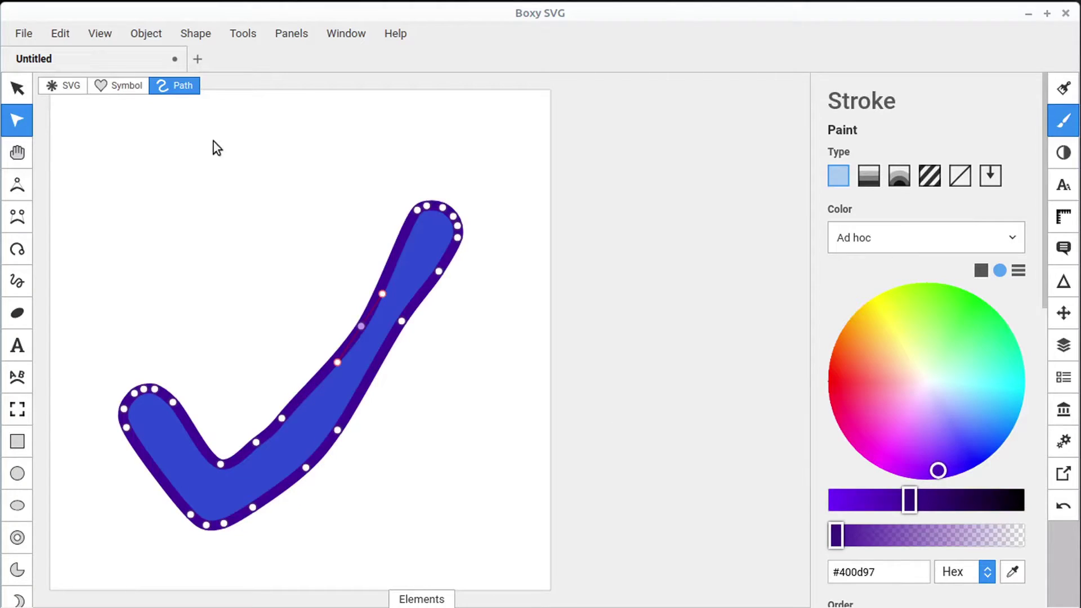
pyautogui.click(72, 86)
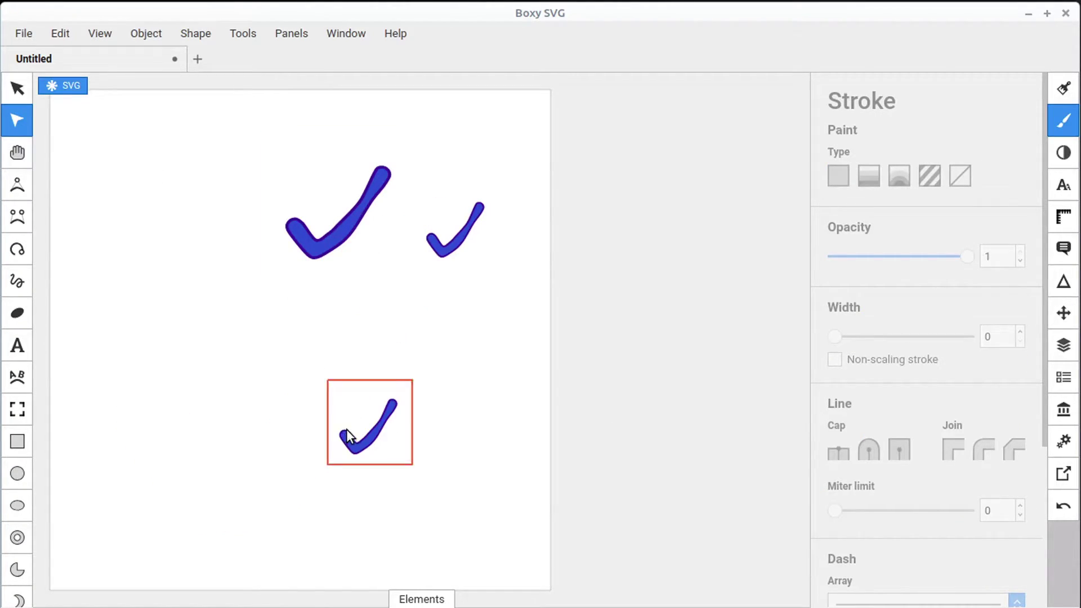
# Show the Elements code view with the large checkmark selected, then bring up the Defs symbols list
pyautogui.click(439, 596)
pyautogui.click(316, 248)
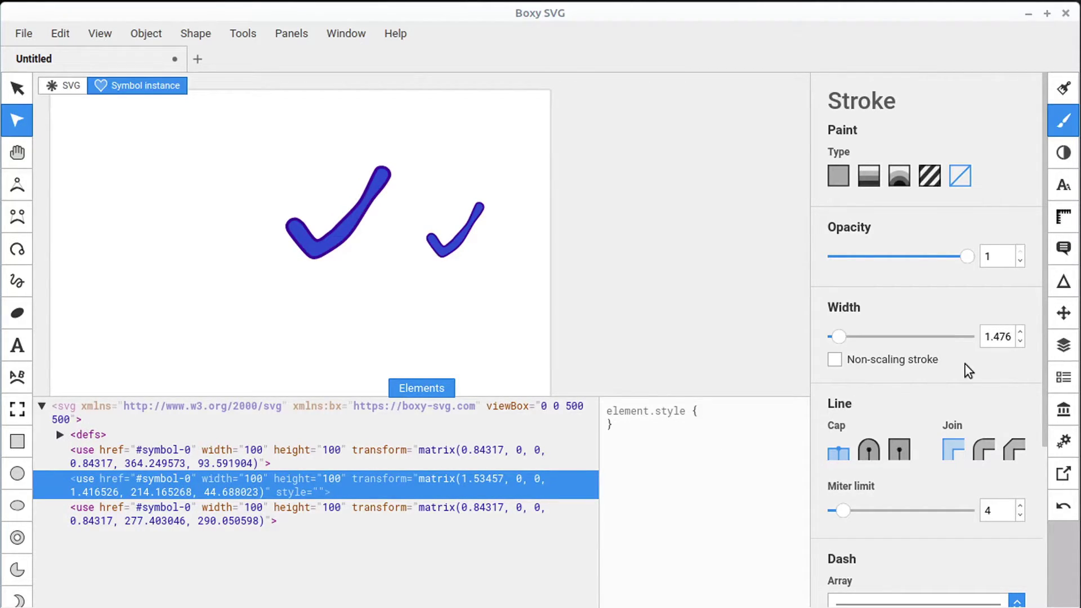
pyautogui.click(1064, 381)
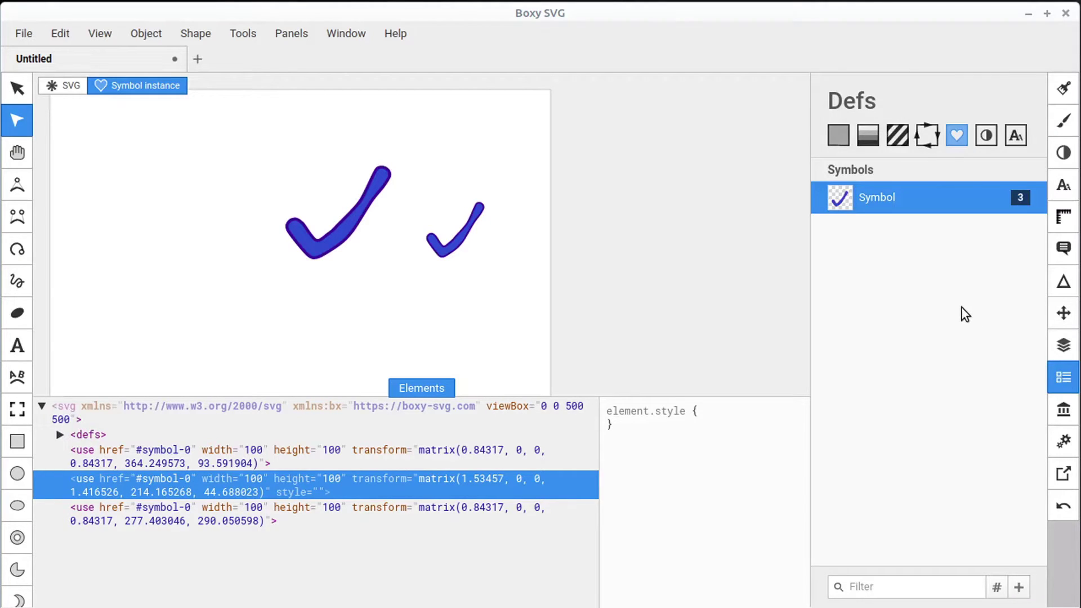
# Give the checkmark symbol the title 'Blue Check'
pyautogui.doubleClick(884, 199)
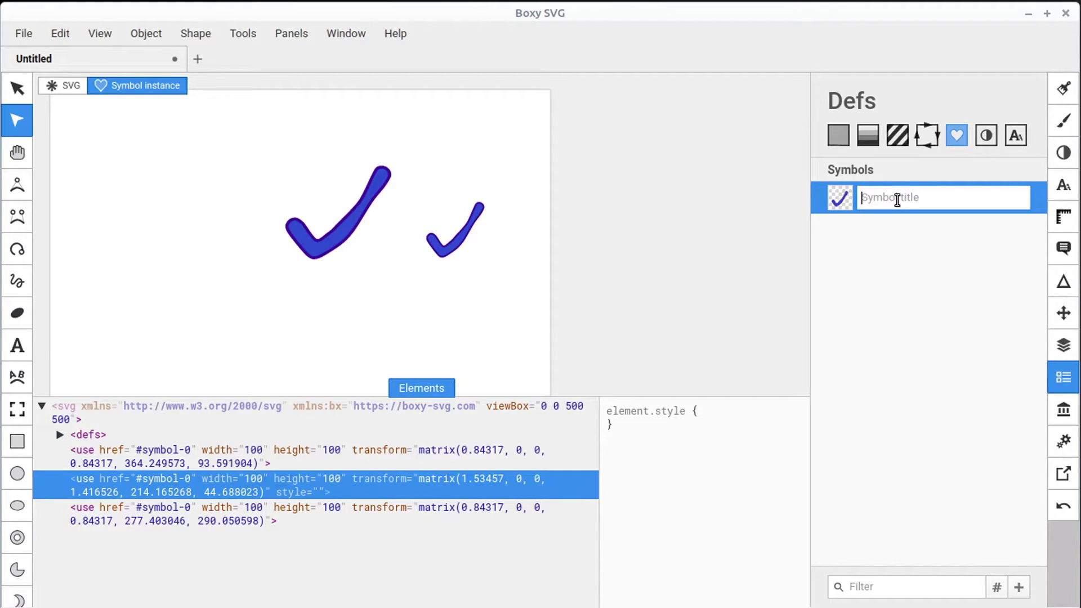
pyautogui.write('Blue Check')
pyautogui.click(912, 224)
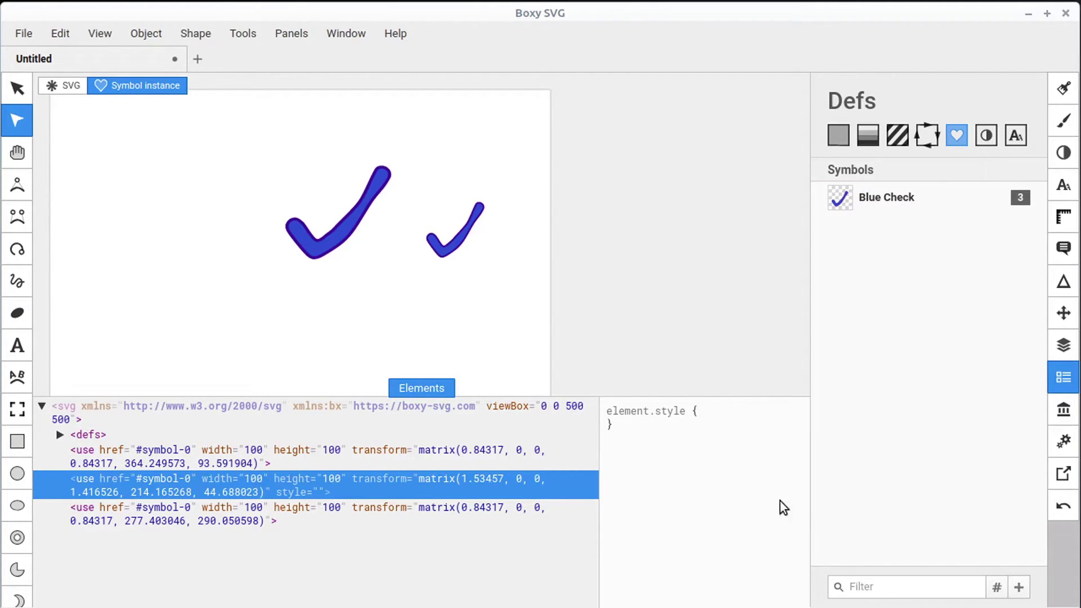
# Switch the symbols list to show IDs like #symbol-0 instead of titles
pyautogui.click(997, 591)
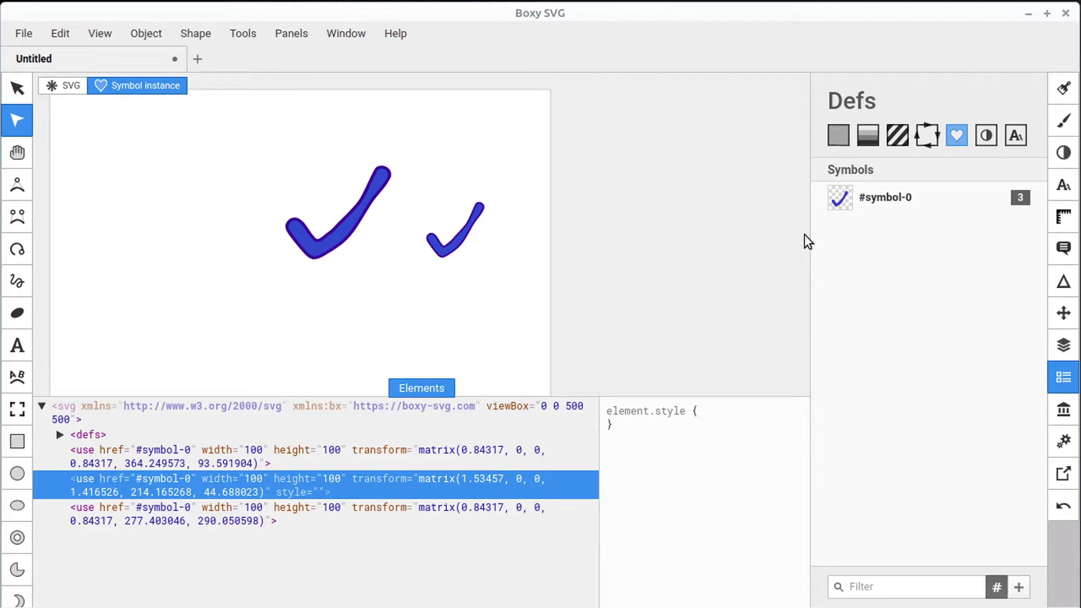
pyautogui.click(998, 590)
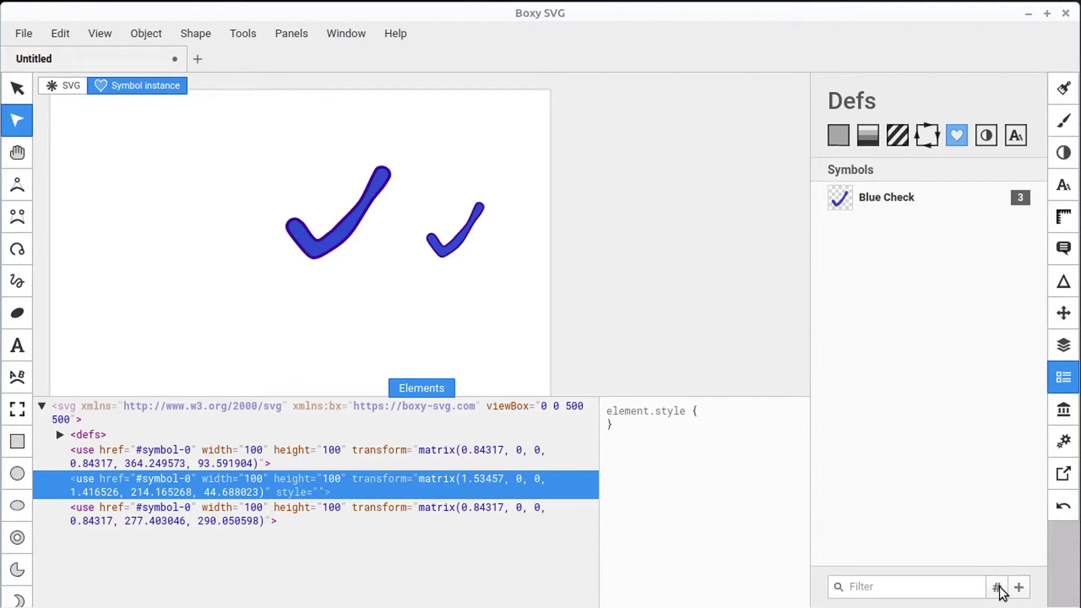
pyautogui.click(998, 590)
pyautogui.click(998, 591)
pyautogui.click(998, 591)
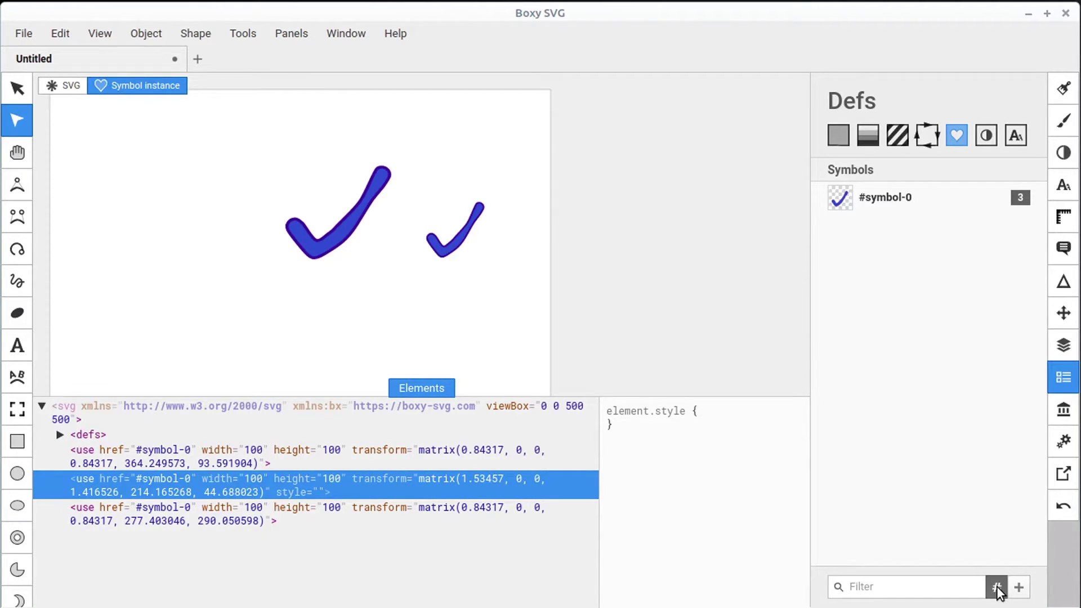
# Change the checkmark symbol's ID from #symbol-0 to #symbol-blue-0
pyautogui.doubleClick(889, 198)
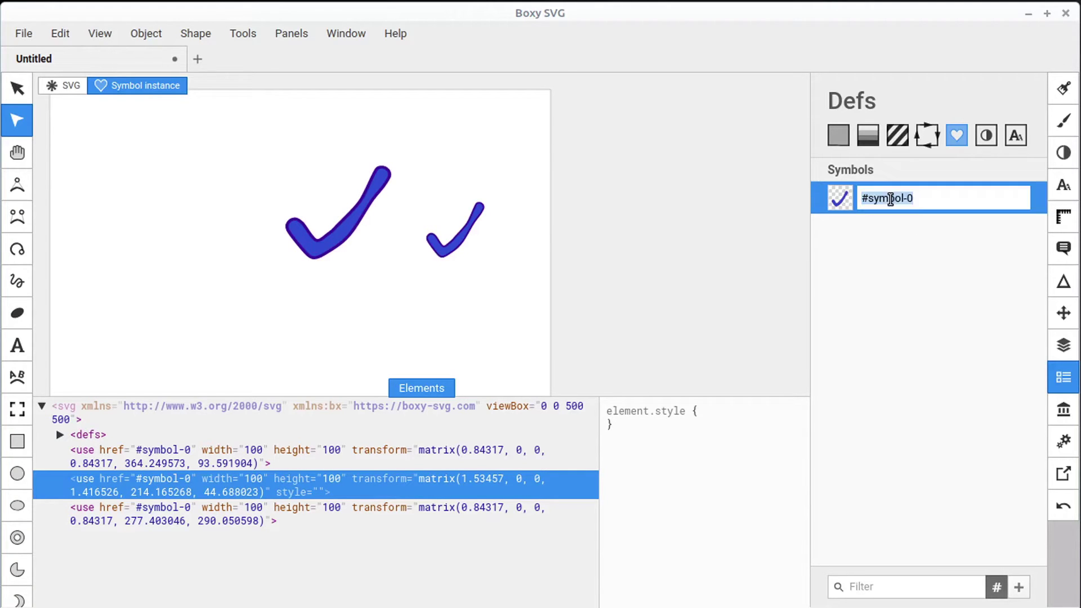
pyautogui.press('Left')
pyautogui.press('Right')
pyautogui.press('Right')
pyautogui.press('Right')
pyautogui.press('Right')
pyautogui.press('Right')
pyautogui.press('Right')
pyautogui.press('Right')
pyautogui.press('Return')
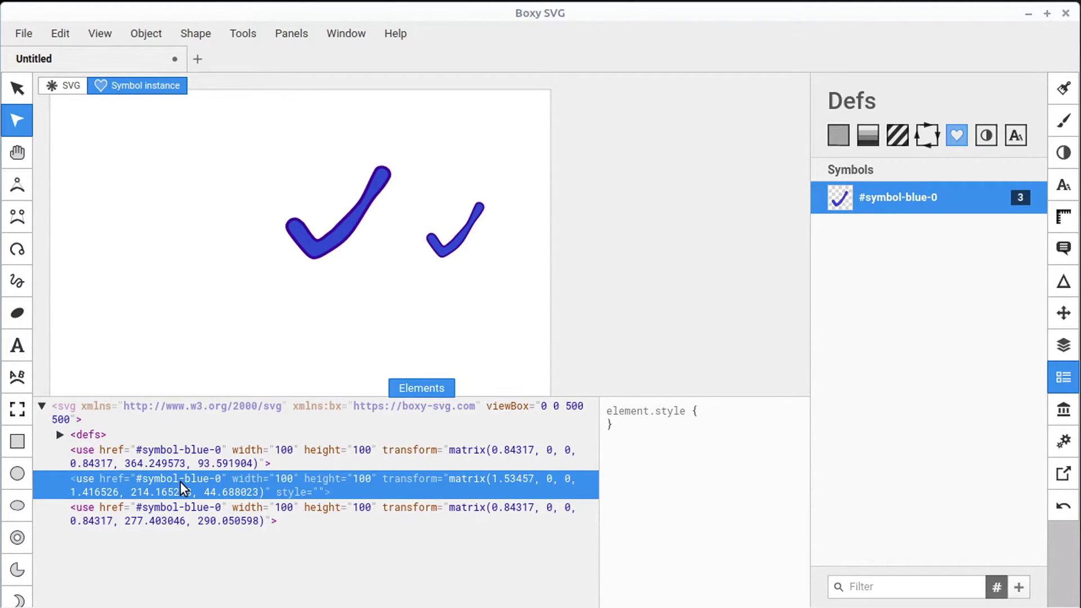
# Hide the element code, copy the blue checkmark symbol and paste it as new symbol #symbol-1
pyautogui.click(418, 389)
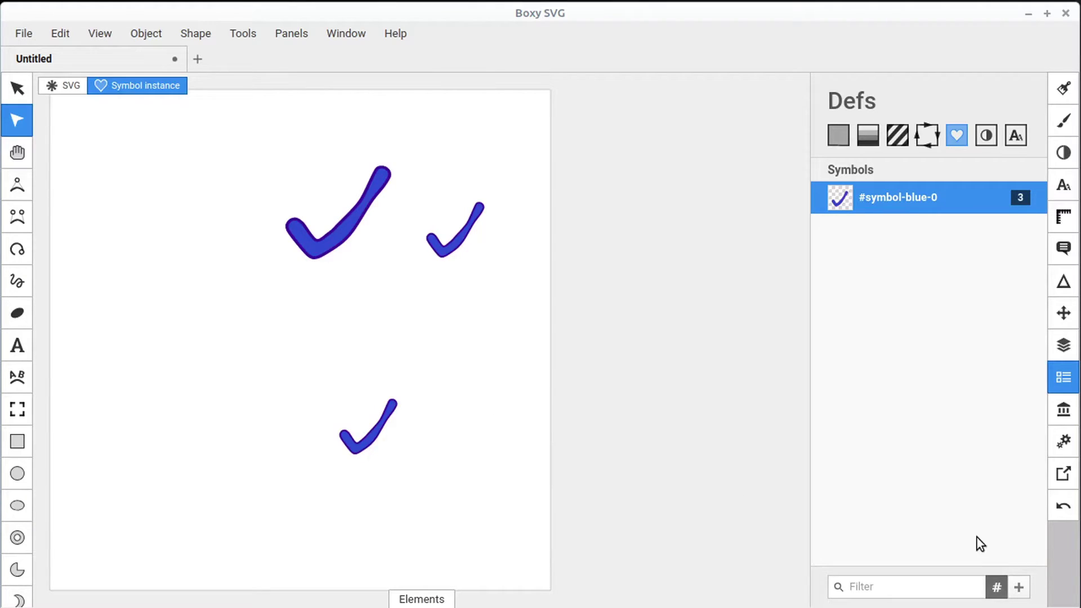
pyautogui.rightClick(897, 200)
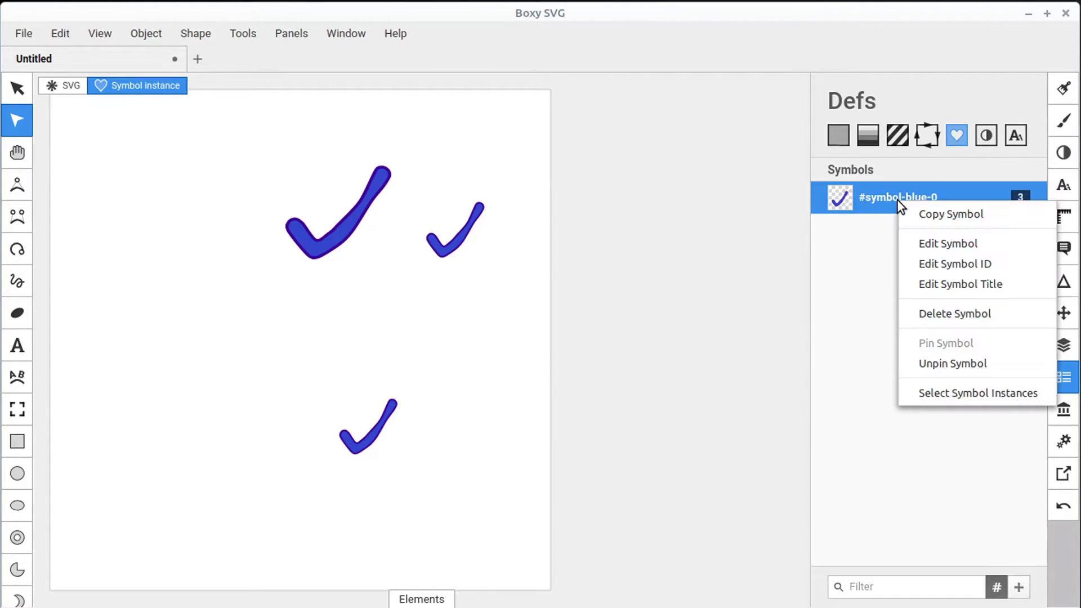
pyautogui.click(930, 216)
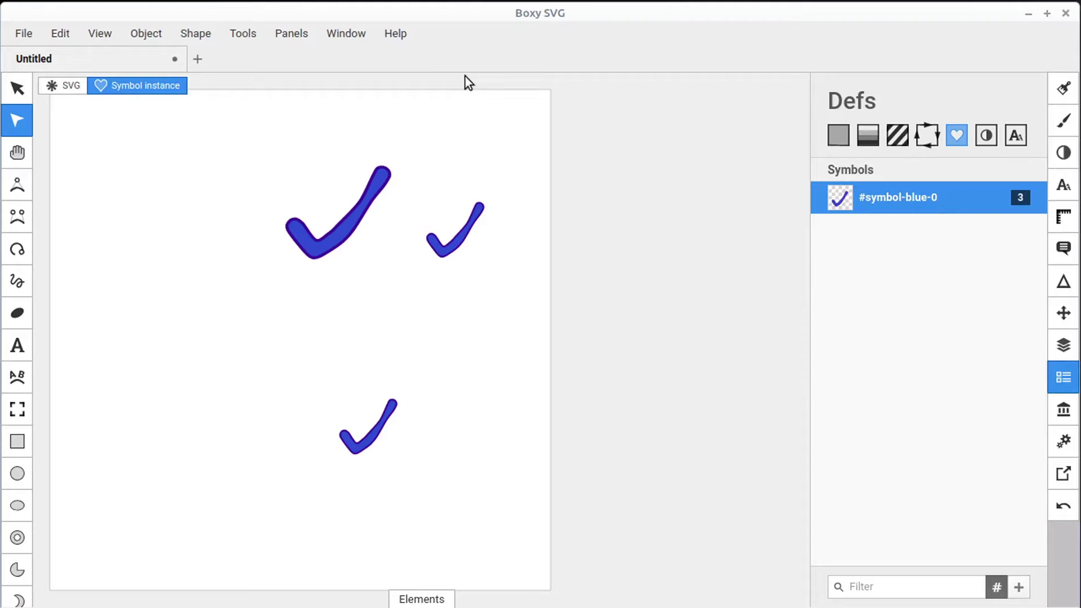
pyautogui.click(54, 35)
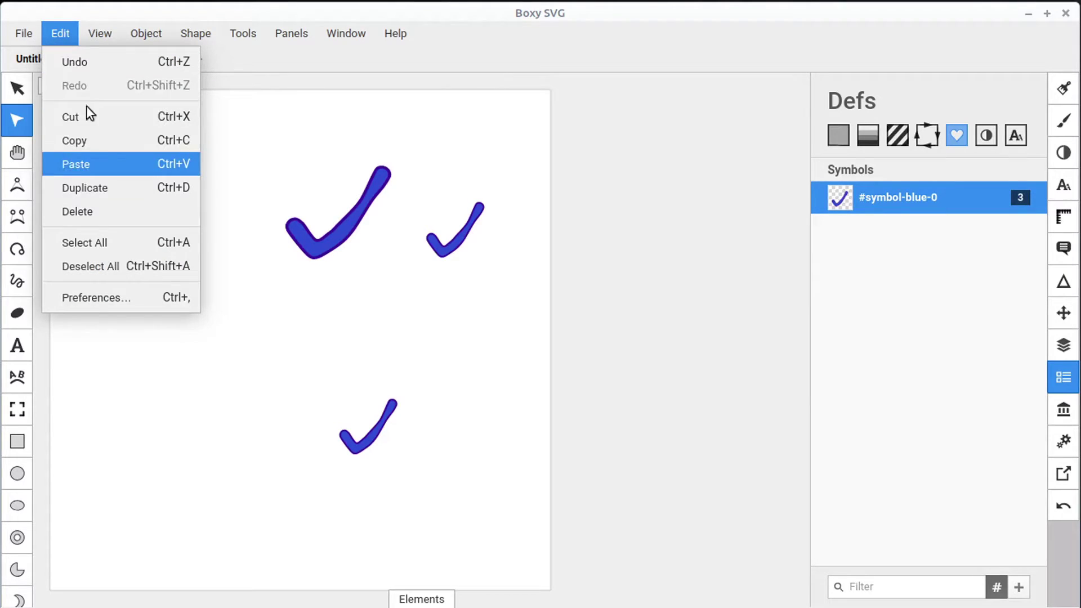
pyautogui.click(54, 34)
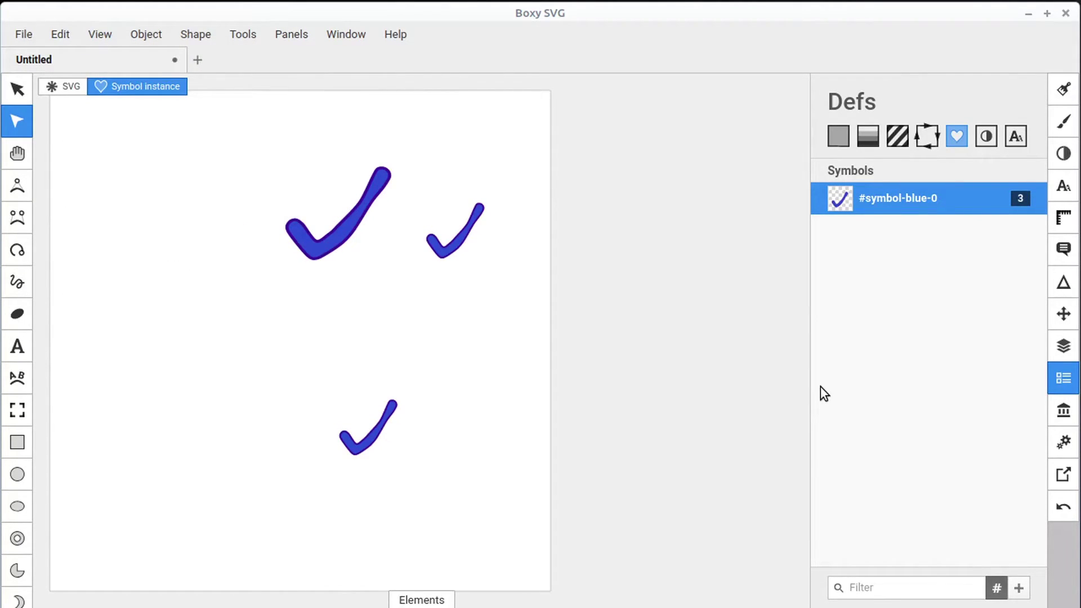
pyautogui.hotkey('ctrl', 'v')
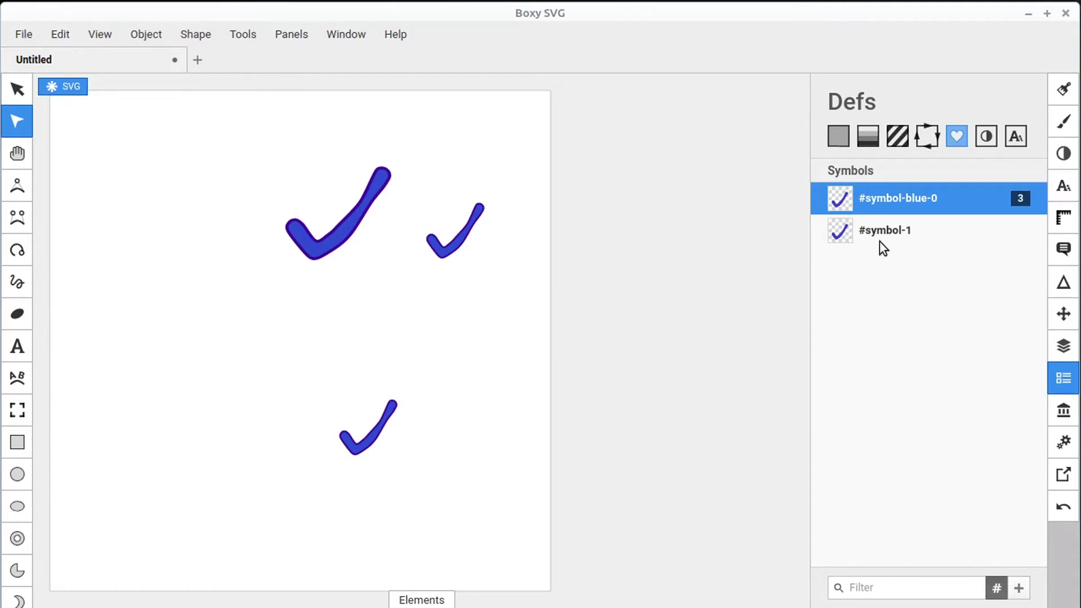
# Place a #symbol-1 instance on the page's left side and make its checkmark fill red #d13030
pyautogui.click(887, 231)
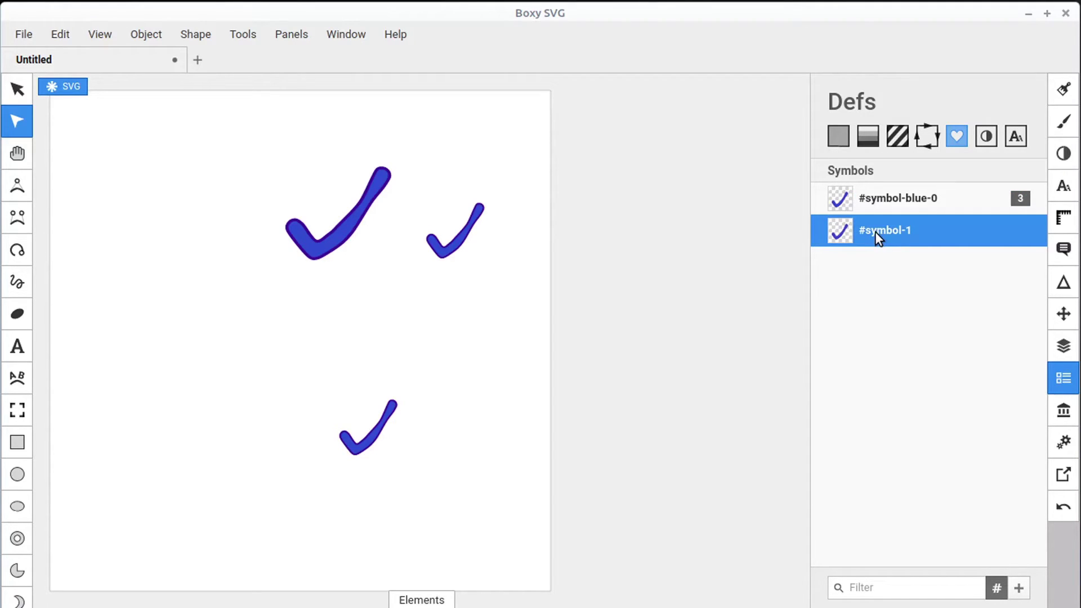
pyautogui.moveTo(875, 231); pyautogui.dragTo(279, 350)
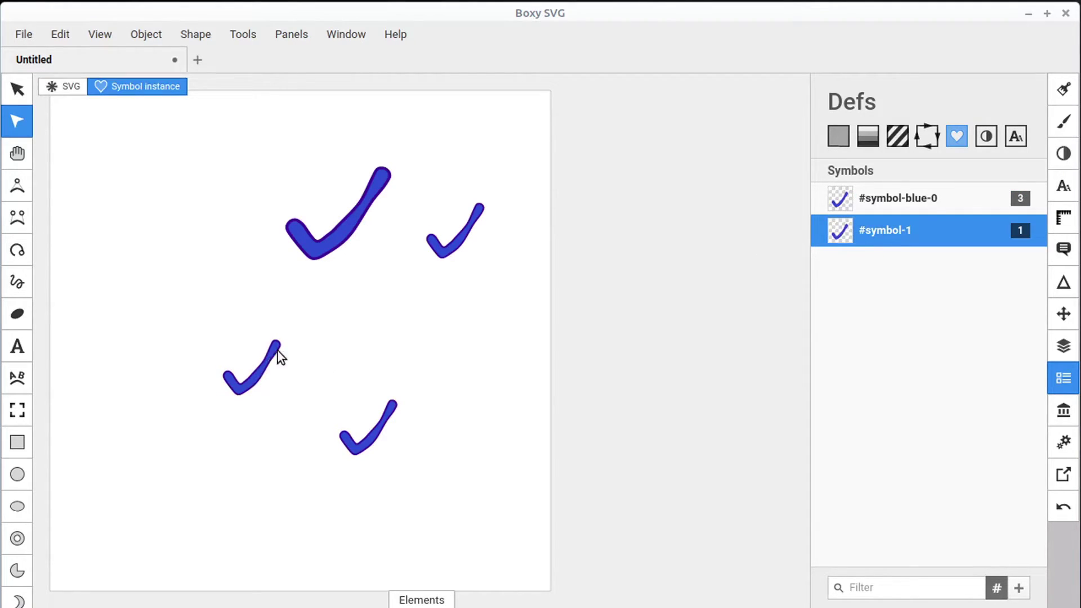
pyautogui.doubleClick(842, 231)
pyautogui.click(419, 238)
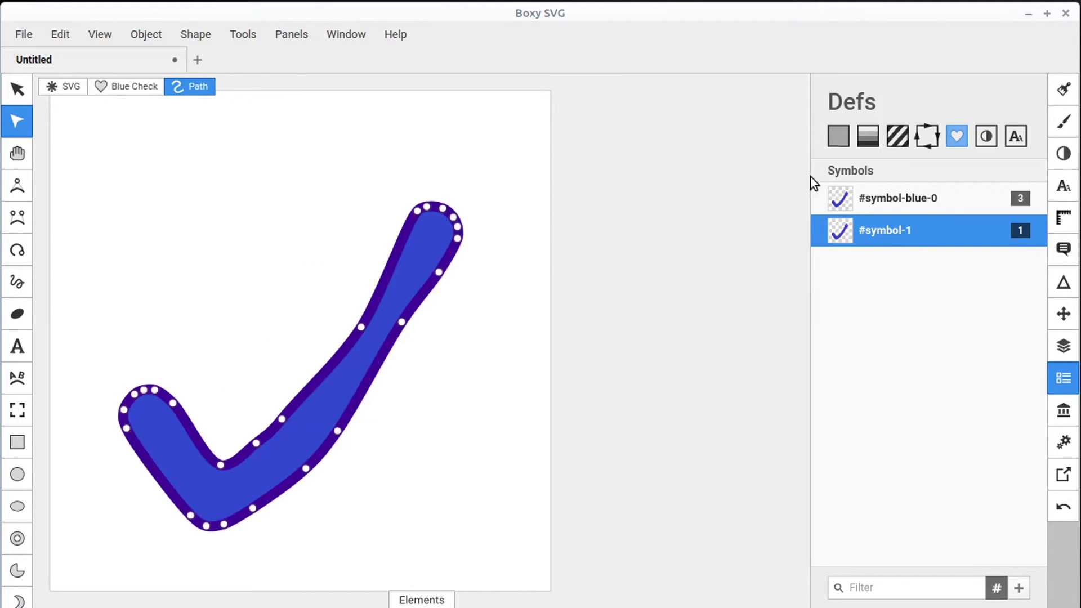
pyautogui.click(1064, 89)
pyautogui.moveTo(849, 304); pyautogui.dragTo(831, 296)
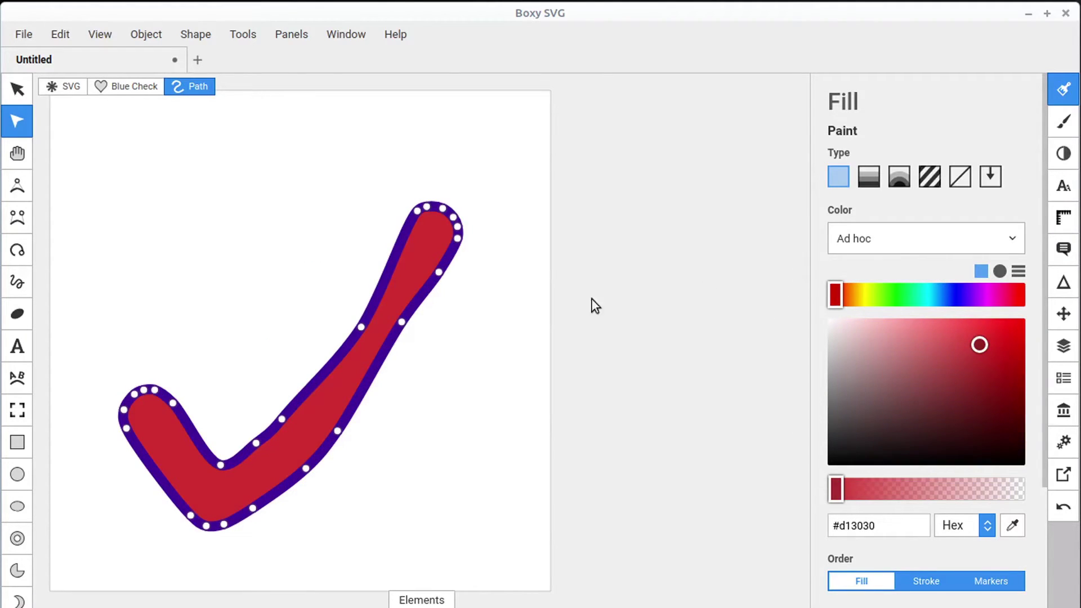
pyautogui.click(63, 87)
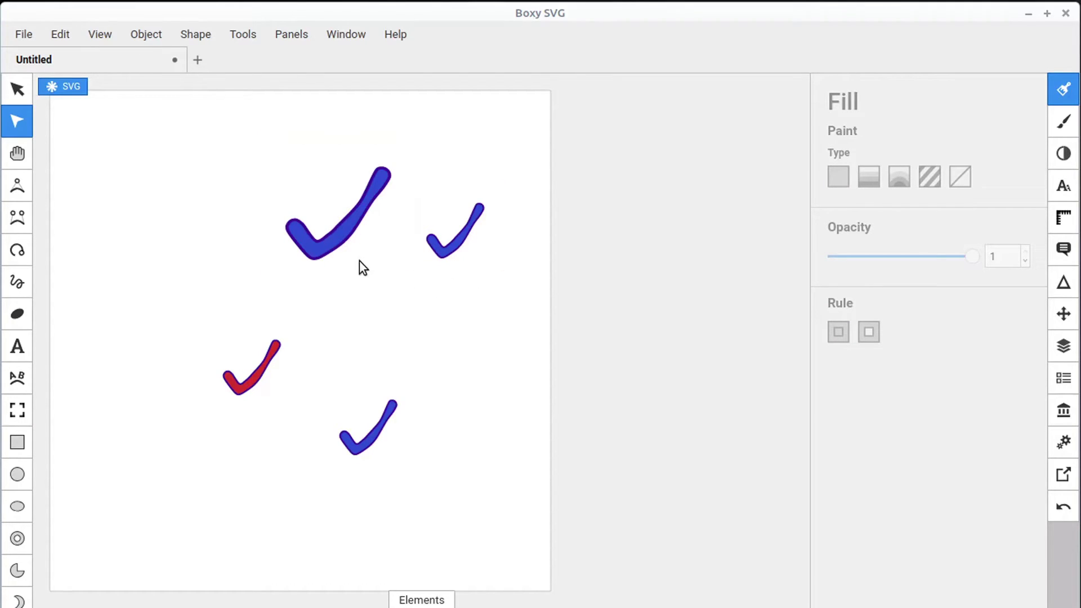
pyautogui.click(1065, 385)
# Paste the copied blue check again from the Edit menu to create #symbol-2
pyautogui.rightClick(887, 198)
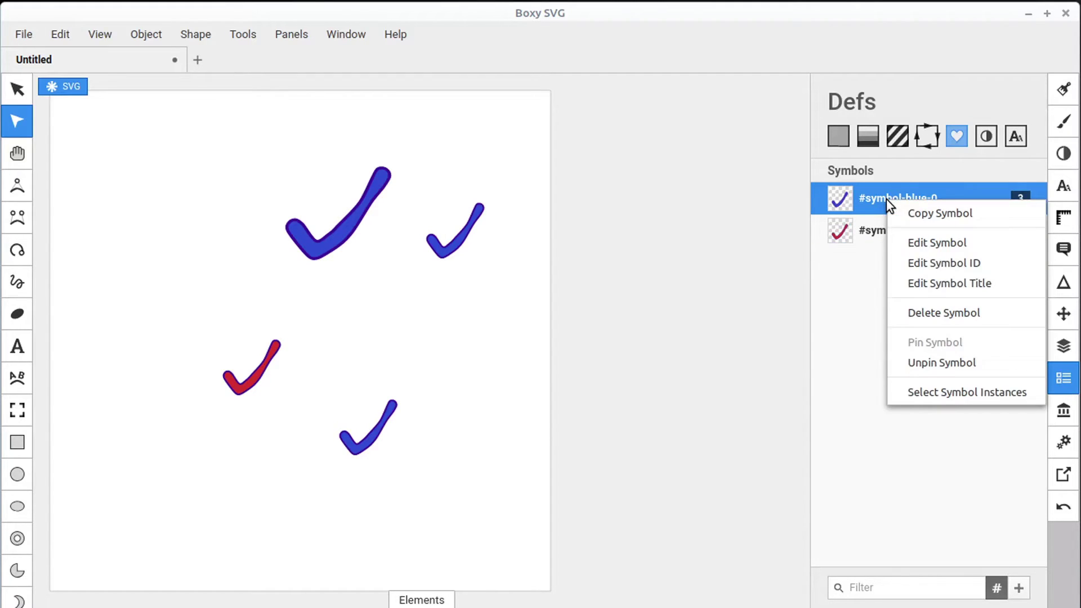
pyautogui.click(867, 296)
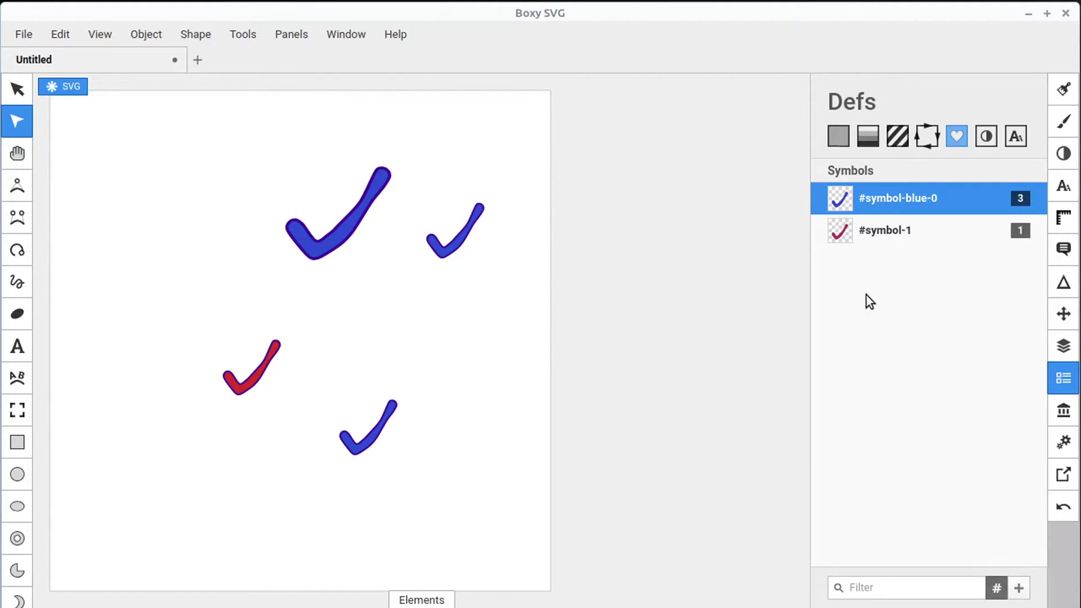
pyautogui.click(62, 37)
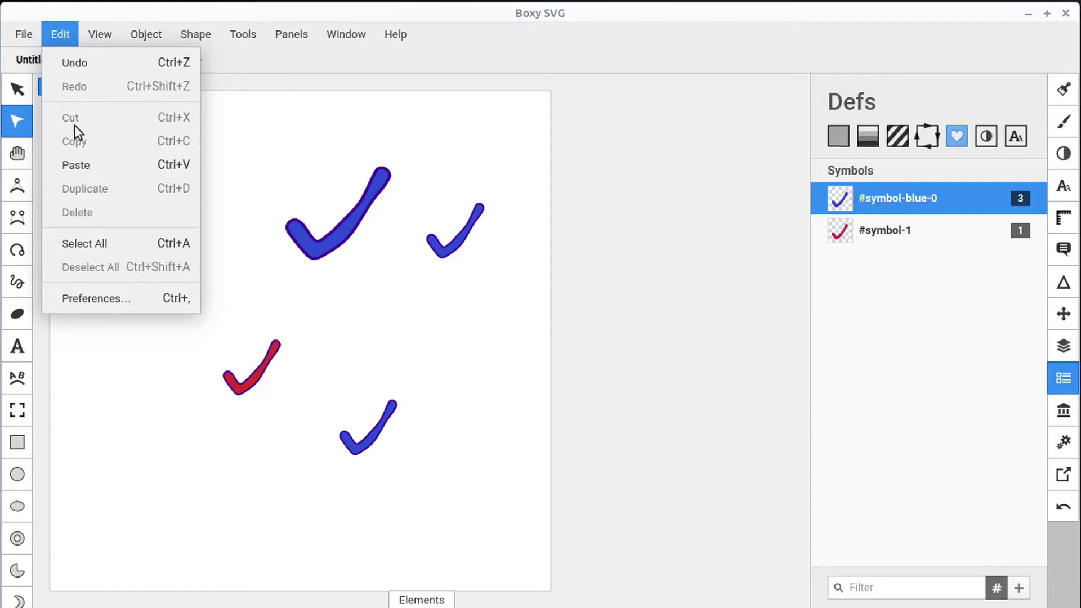
pyautogui.click(83, 162)
# Set the #symbol-2 checkmark's fill paint type to Inherit, then return to the whole drawing
pyautogui.click(890, 266)
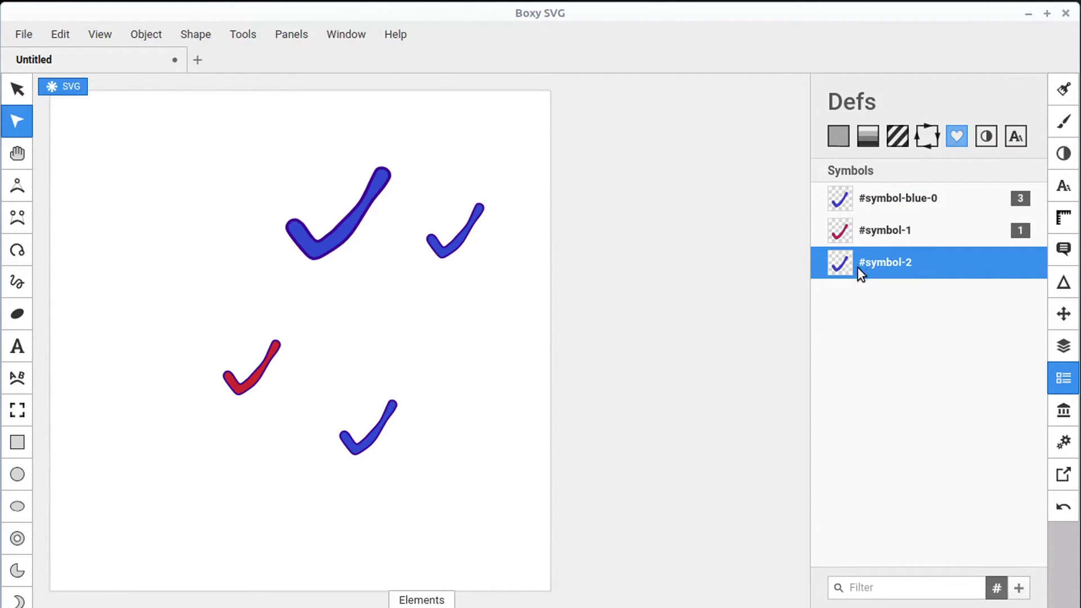
pyautogui.doubleClick(840, 263)
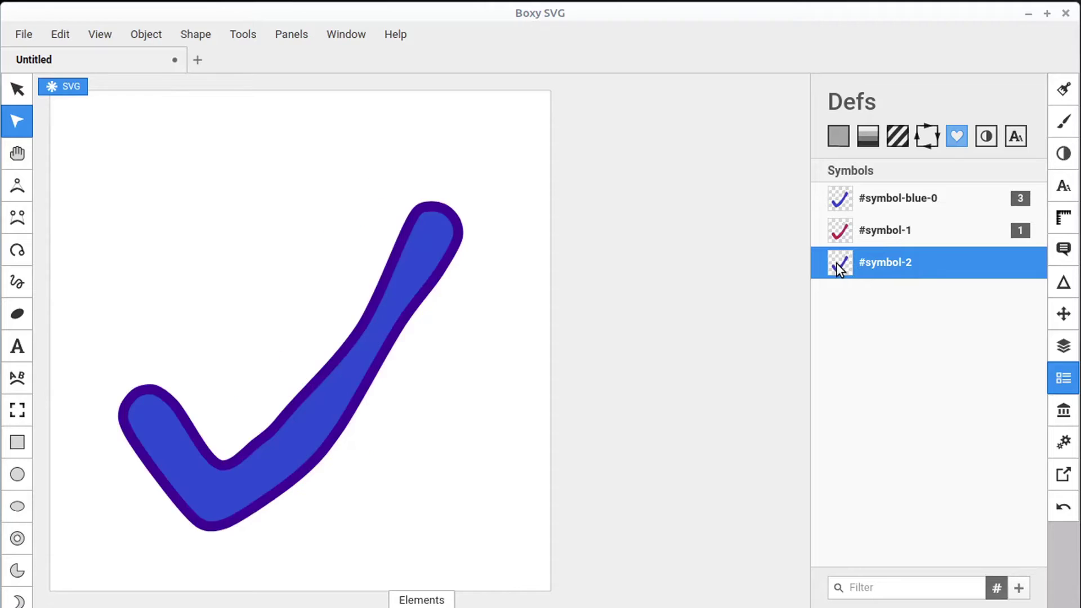
pyautogui.click(1064, 90)
pyautogui.click(417, 259)
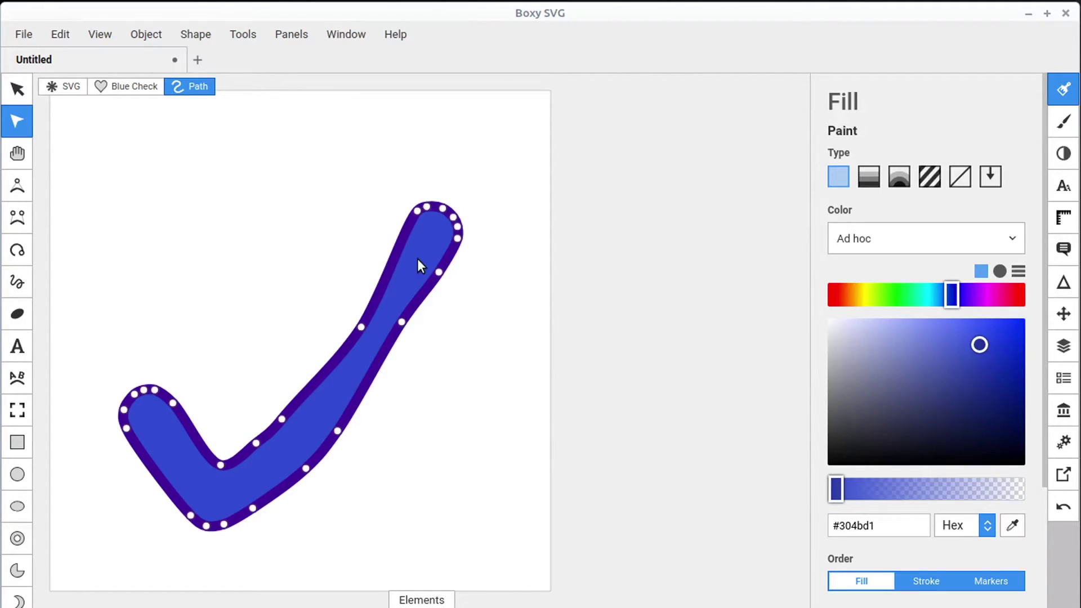
pyautogui.click(994, 174)
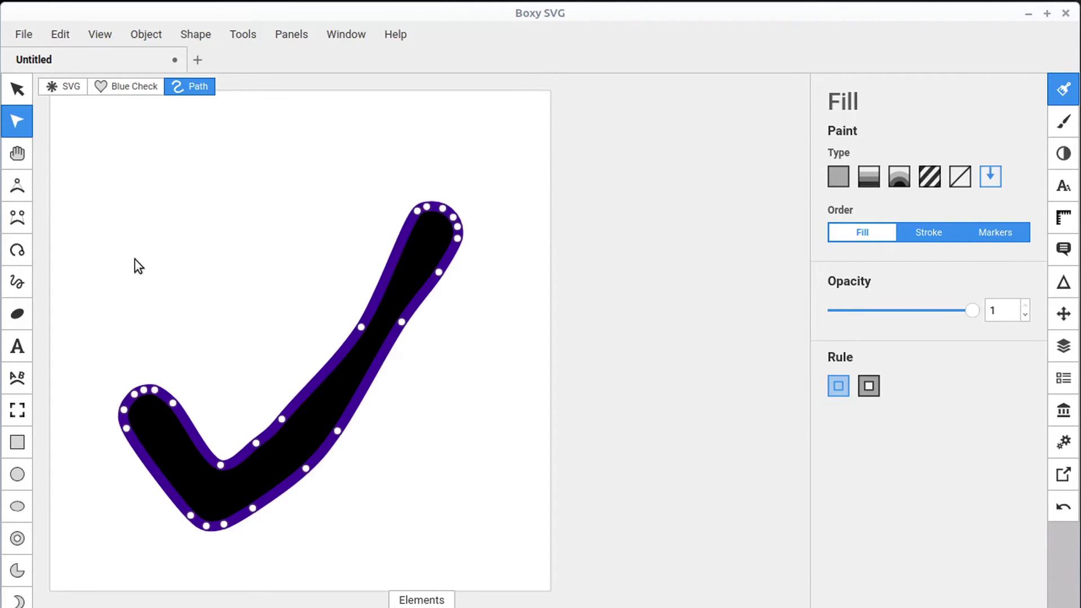
pyautogui.click(77, 87)
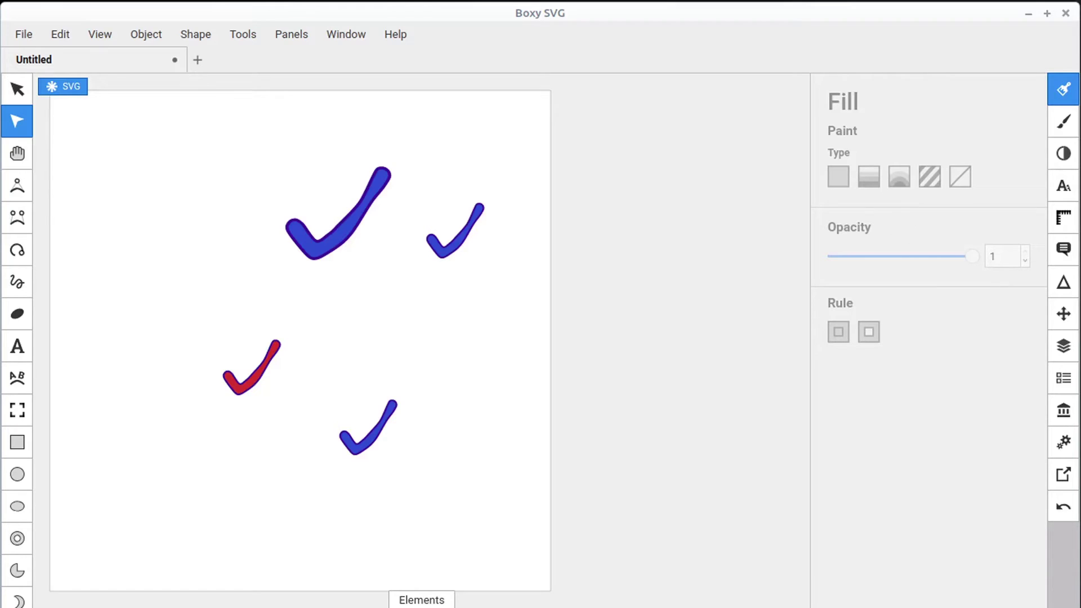
# Place symbol-2 instances on the page and make the bottom-left checkmark bright red
pyautogui.click(1063, 378)
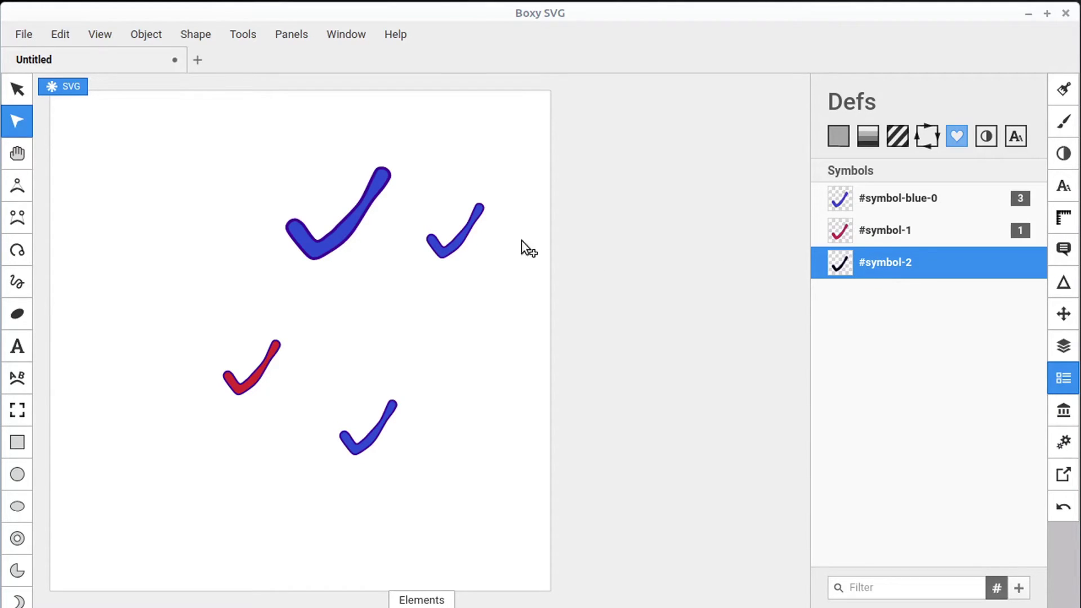
pyautogui.moveTo(187, 184); pyautogui.dragTo(187, 186)
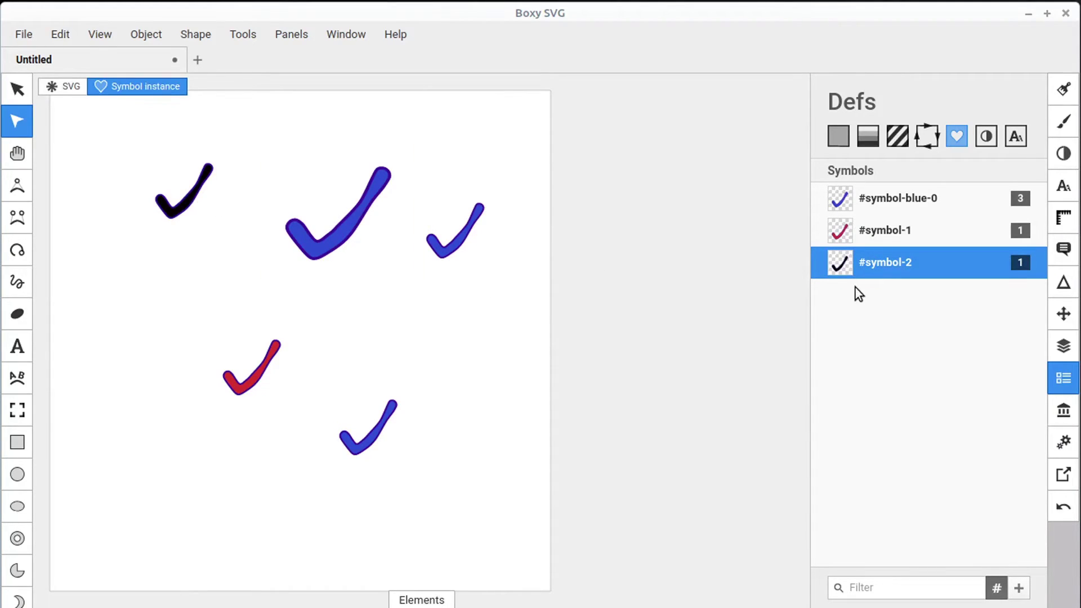
pyautogui.click(184, 307)
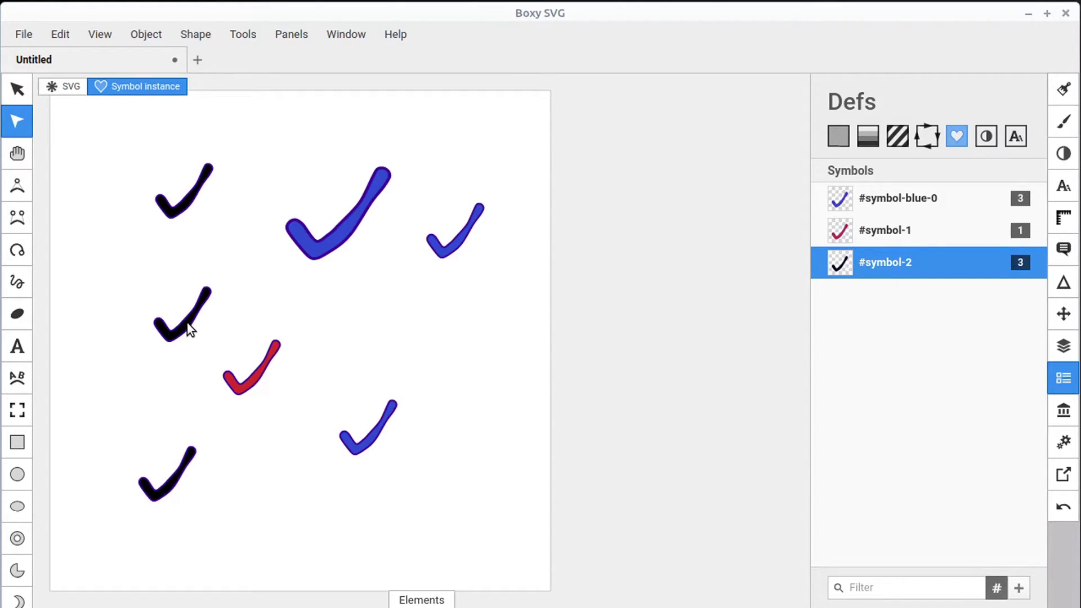
pyautogui.click(168, 472)
pyautogui.click(1064, 89)
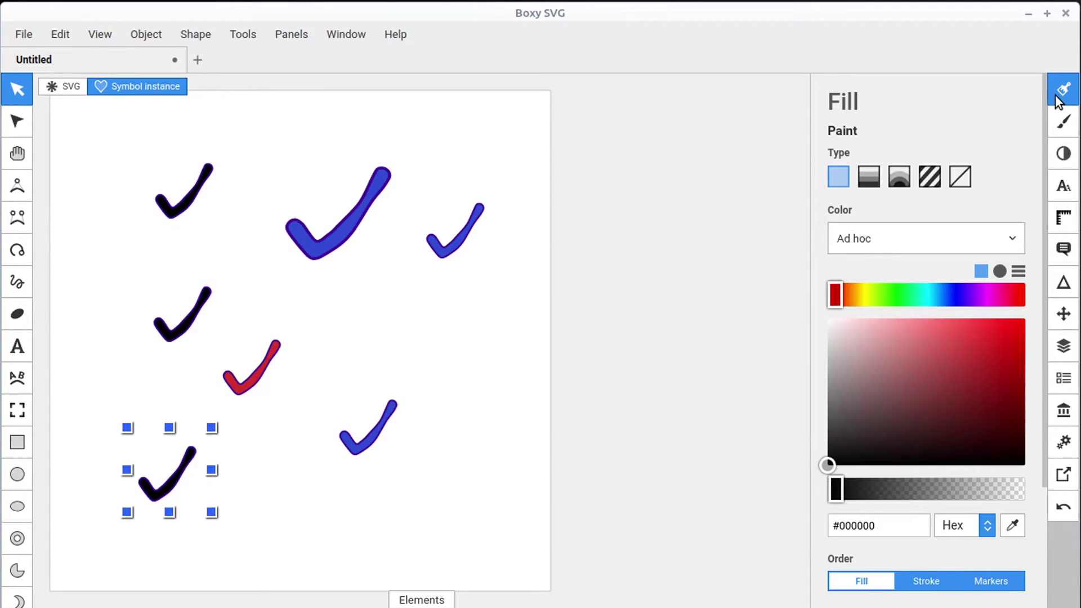
pyautogui.moveTo(864, 289); pyautogui.dragTo(1033, 293)
pyautogui.moveTo(934, 366); pyautogui.dragTo(1025, 319)
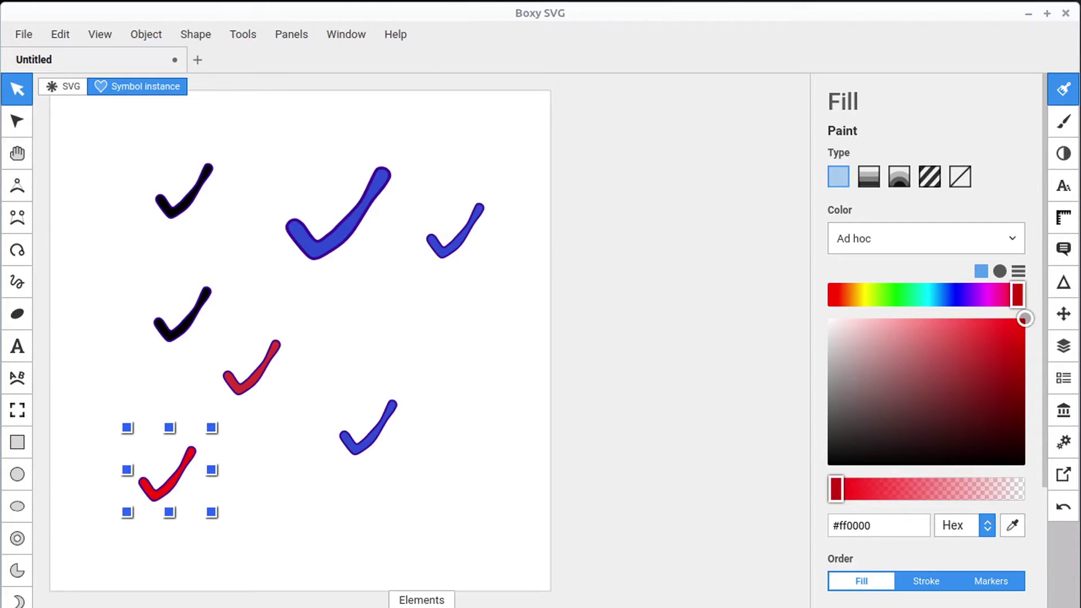
# Colour the middle-left checkmark teal and the top-left checkmark yellow
pyautogui.click(204, 300)
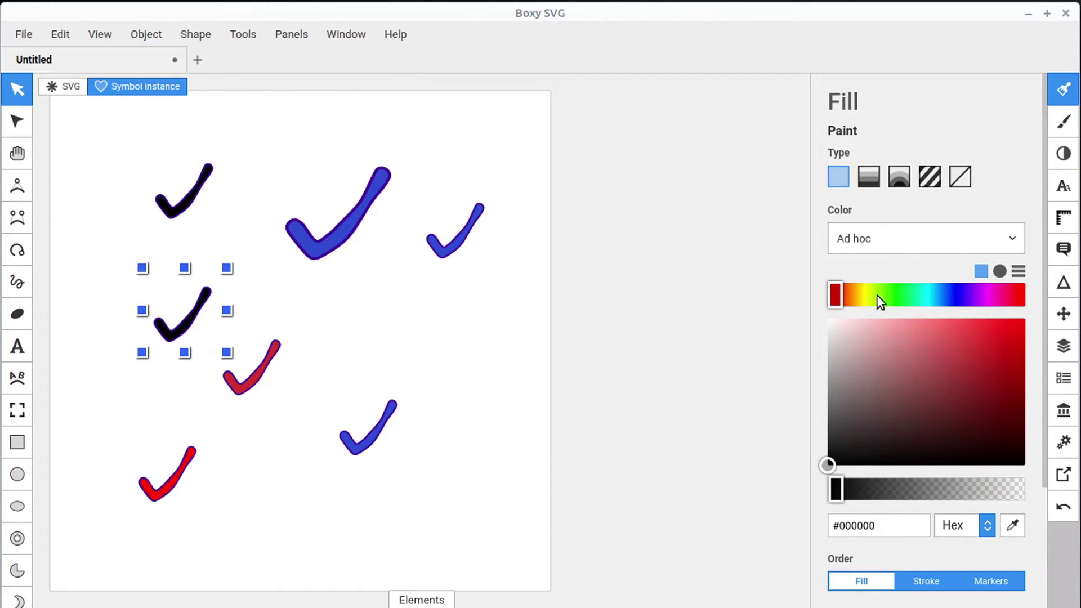
pyautogui.moveTo(877, 295); pyautogui.dragTo(915, 295)
pyautogui.moveTo(924, 406); pyautogui.dragTo(1024, 318)
pyautogui.click(173, 219)
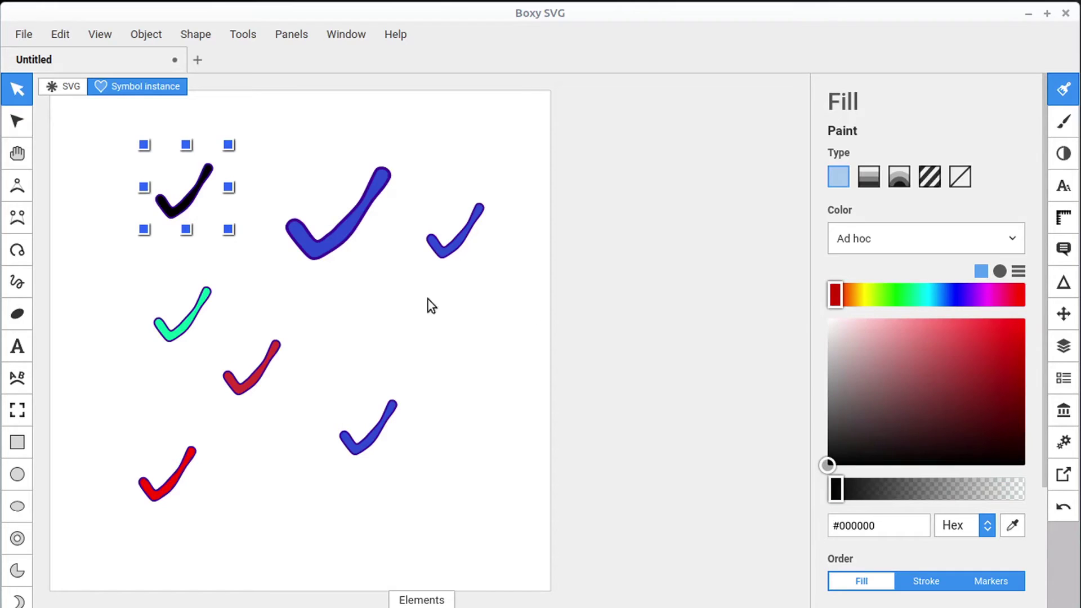
pyautogui.moveTo(882, 304); pyautogui.dragTo(955, 294)
pyautogui.moveTo(890, 394); pyautogui.dragTo(1049, 319)
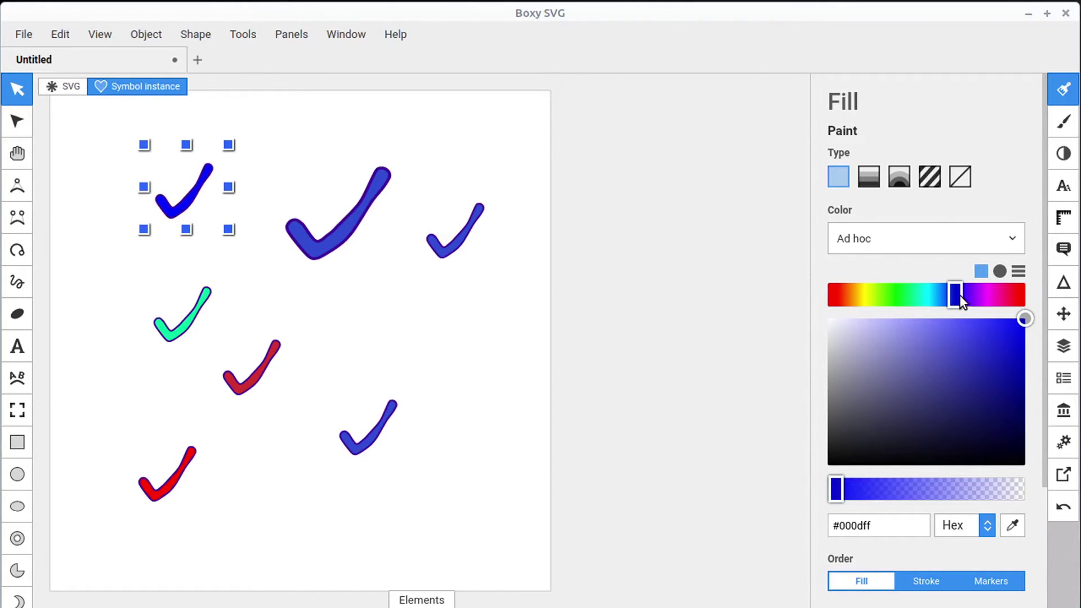
pyautogui.moveTo(957, 295); pyautogui.dragTo(870, 305)
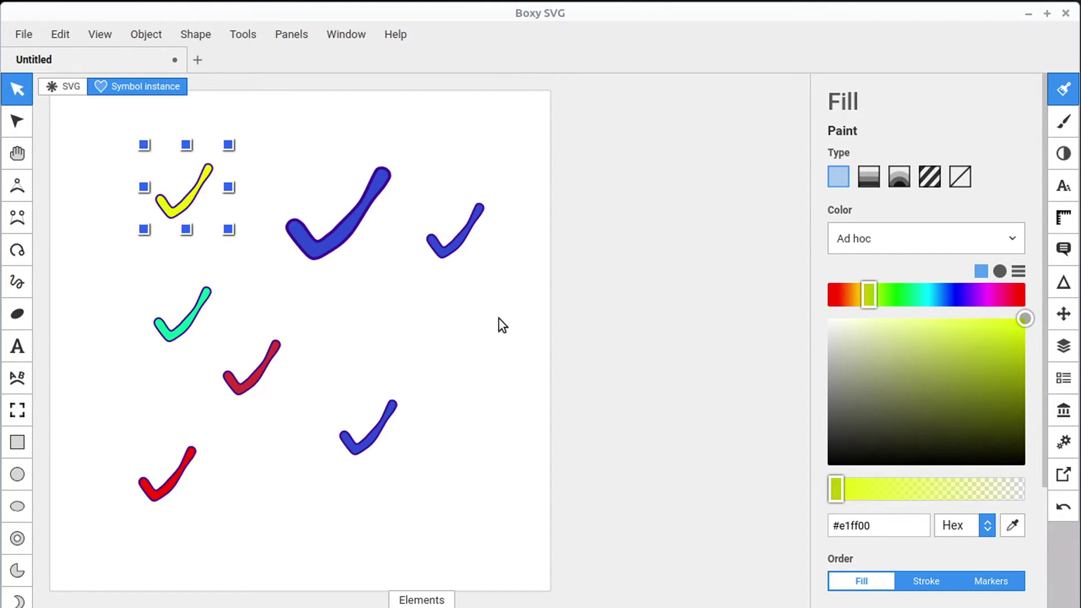
# Adjust the large checkmark's fill to a brighter blue
pyautogui.click(308, 241)
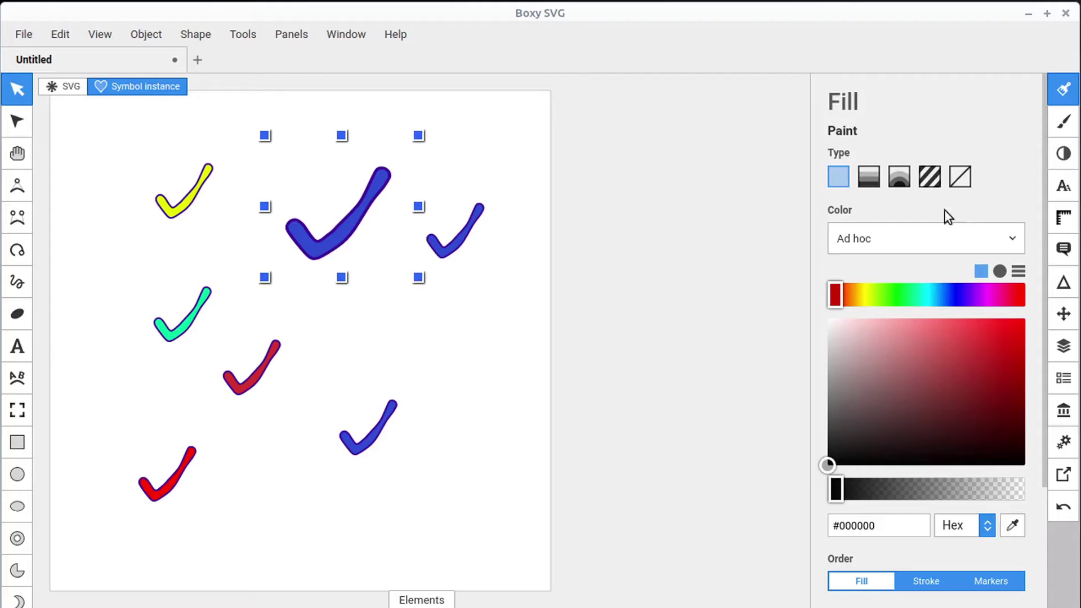
pyautogui.moveTo(866, 335); pyautogui.dragTo(1024, 321)
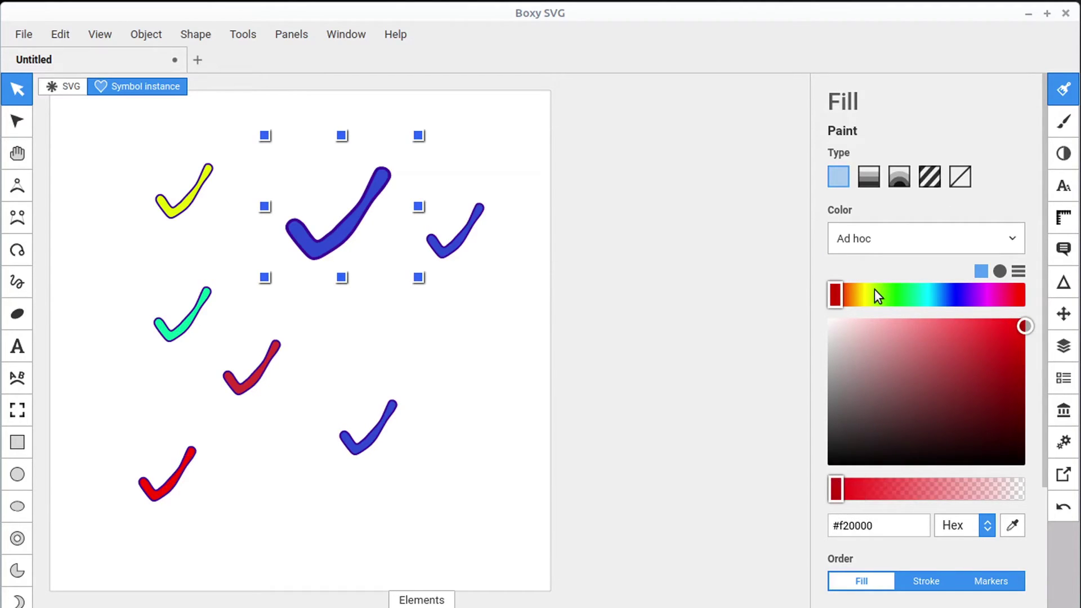
pyautogui.moveTo(876, 295); pyautogui.dragTo(961, 295)
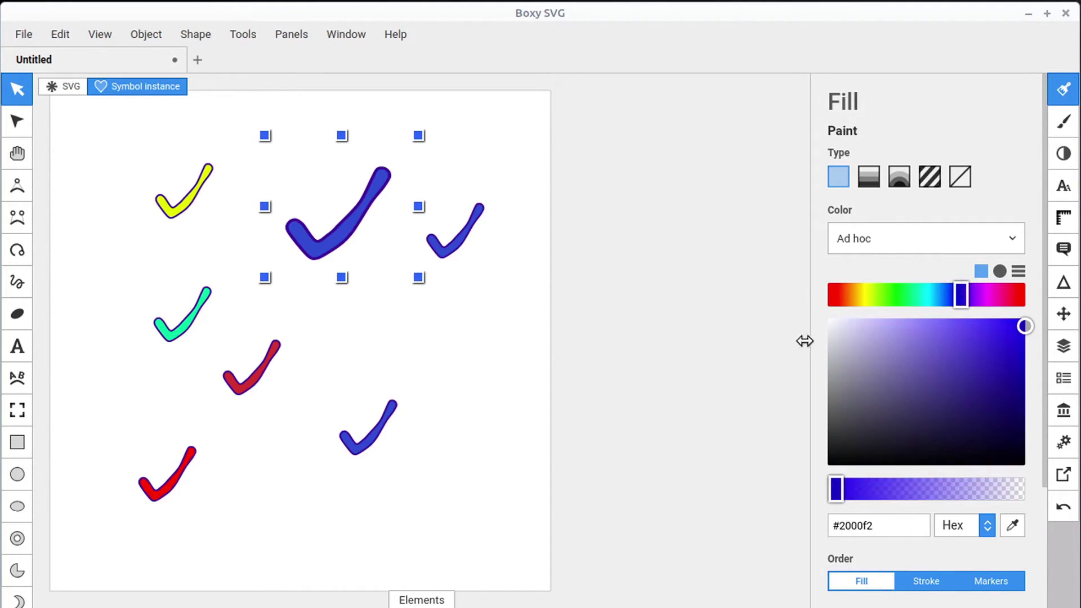
# Open #symbol-2 from the Defs Symbols list to edit its black check on its own
pyautogui.click(1064, 129)
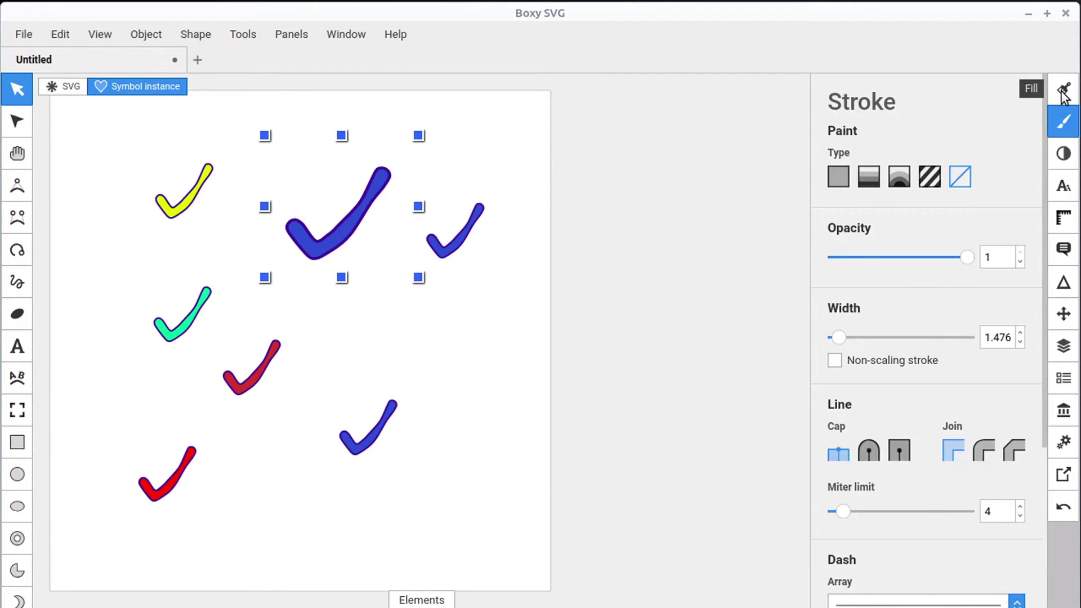
pyautogui.click(1063, 91)
pyautogui.click(1063, 382)
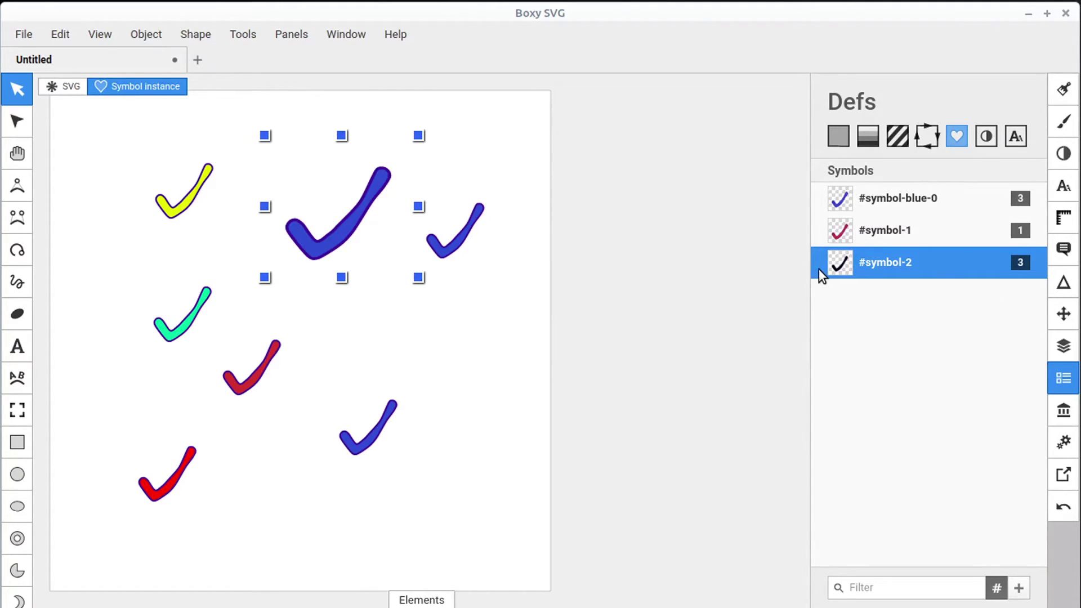
pyautogui.doubleClick(839, 272)
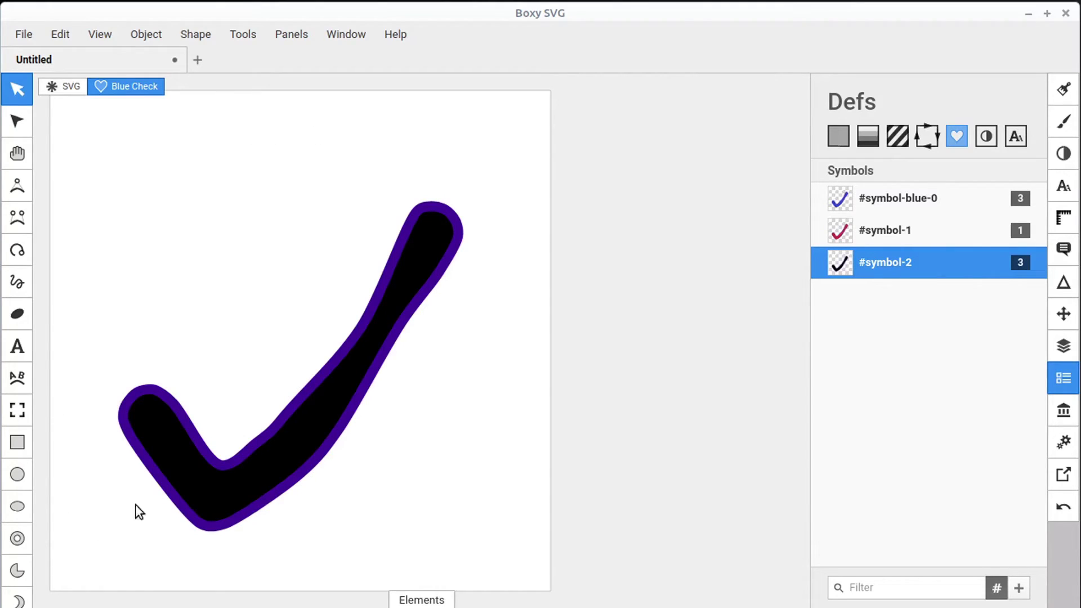
# Change symbol-2's viewBox to "0 0 50 100" in the markup inspector, halving its width
pyautogui.click(439, 600)
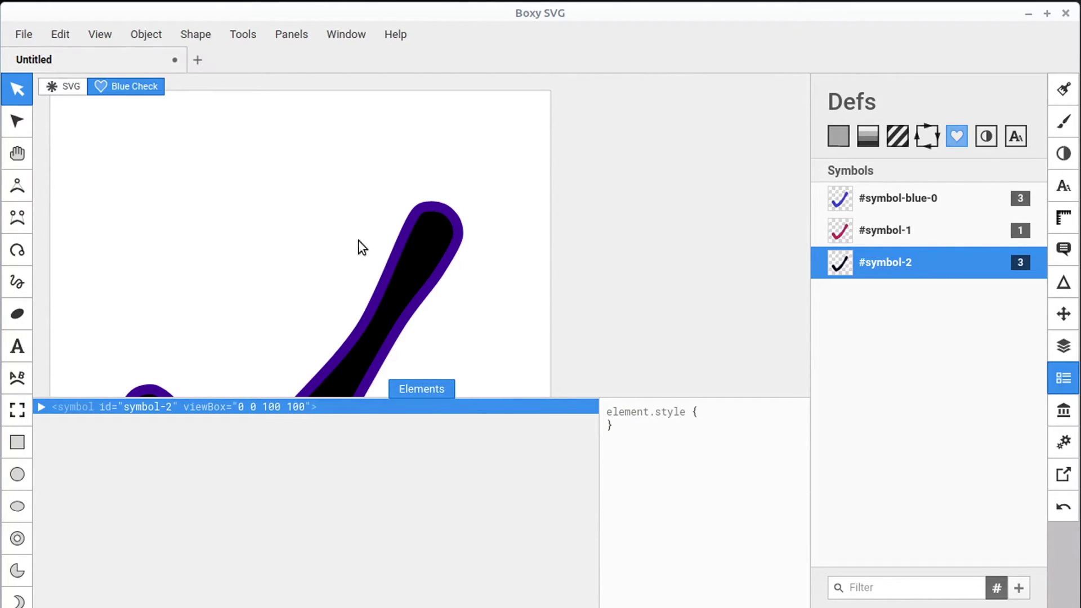
pyautogui.click(424, 391)
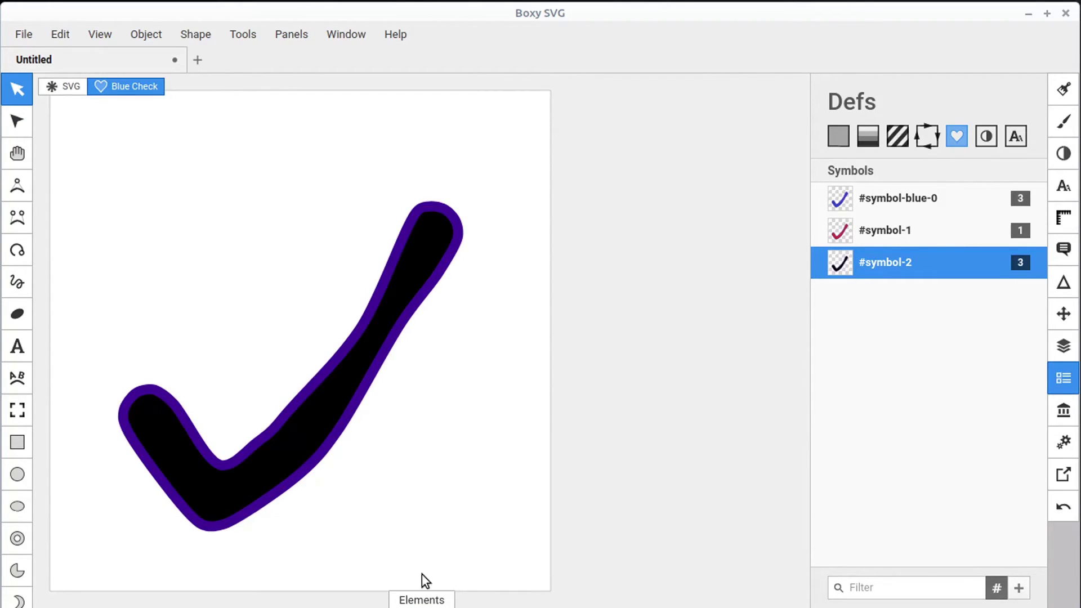
pyautogui.click(424, 599)
pyautogui.doubleClick(277, 407)
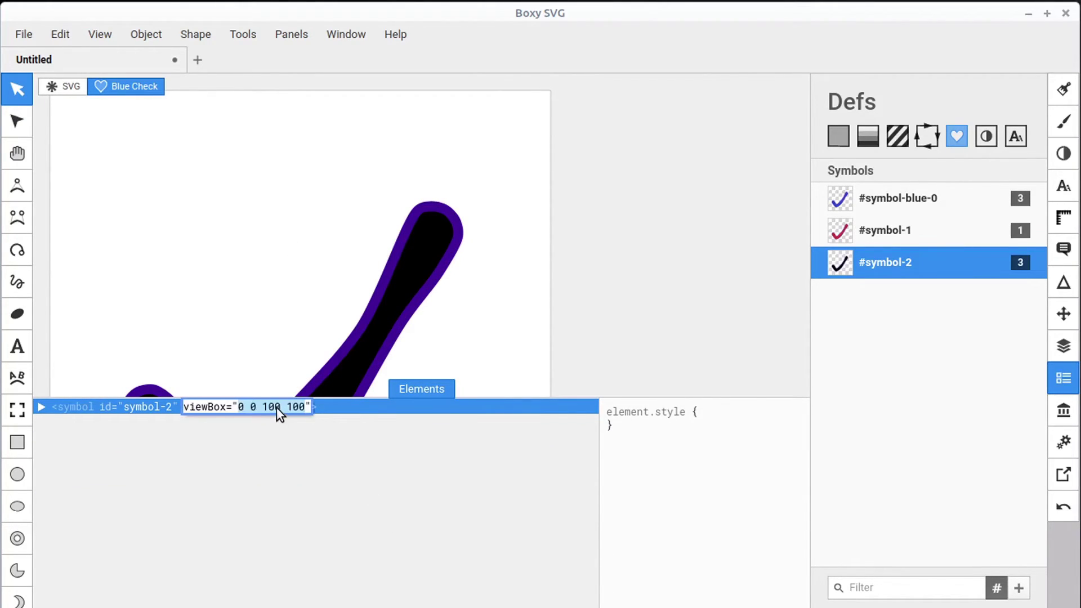
pyautogui.press('BackSpace')
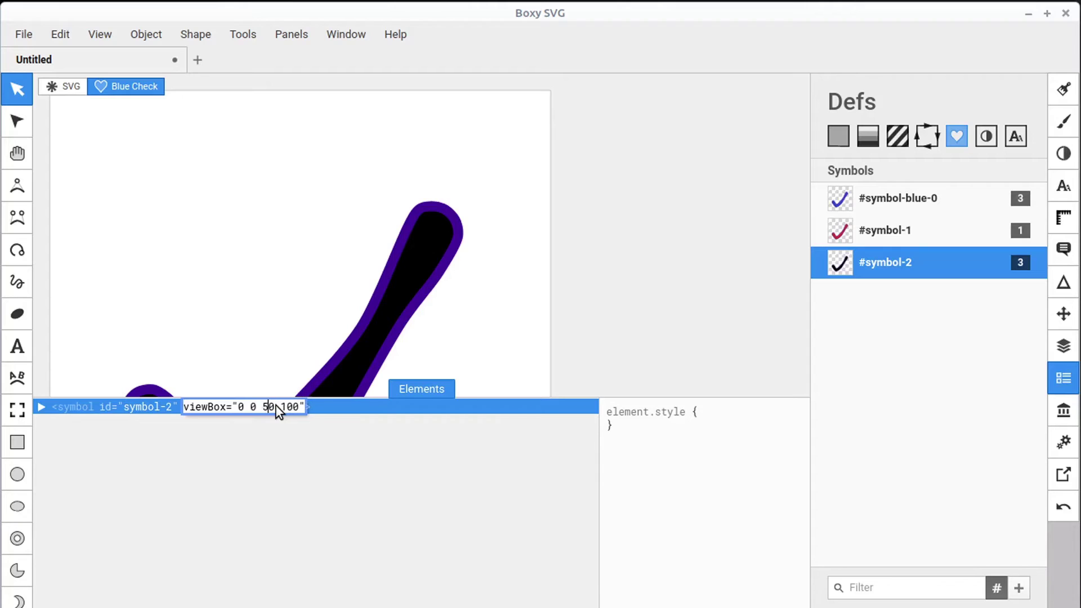
pyautogui.press('Return')
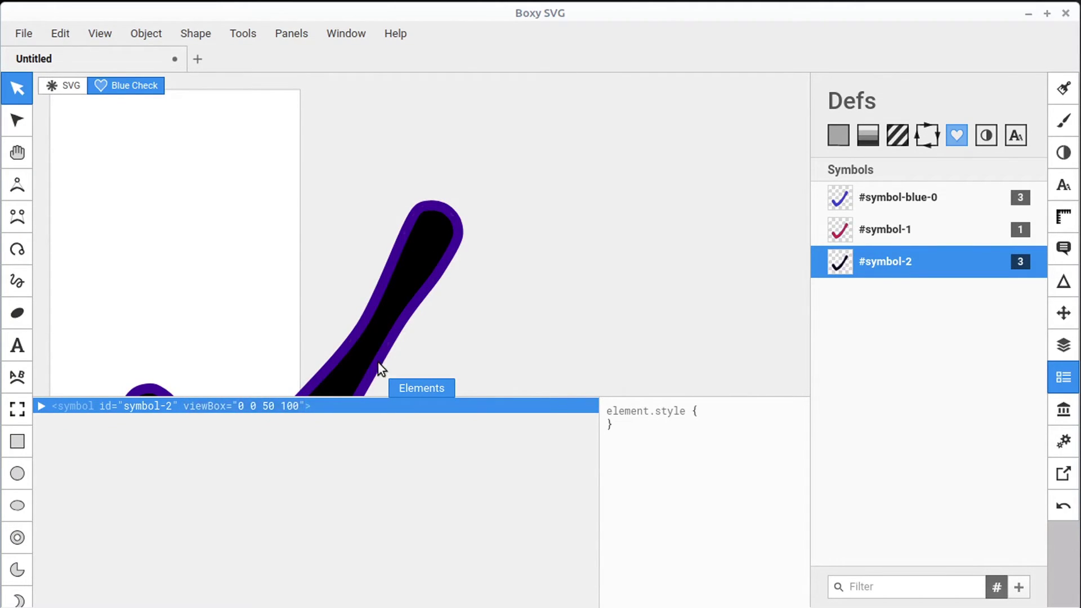
pyautogui.click(411, 394)
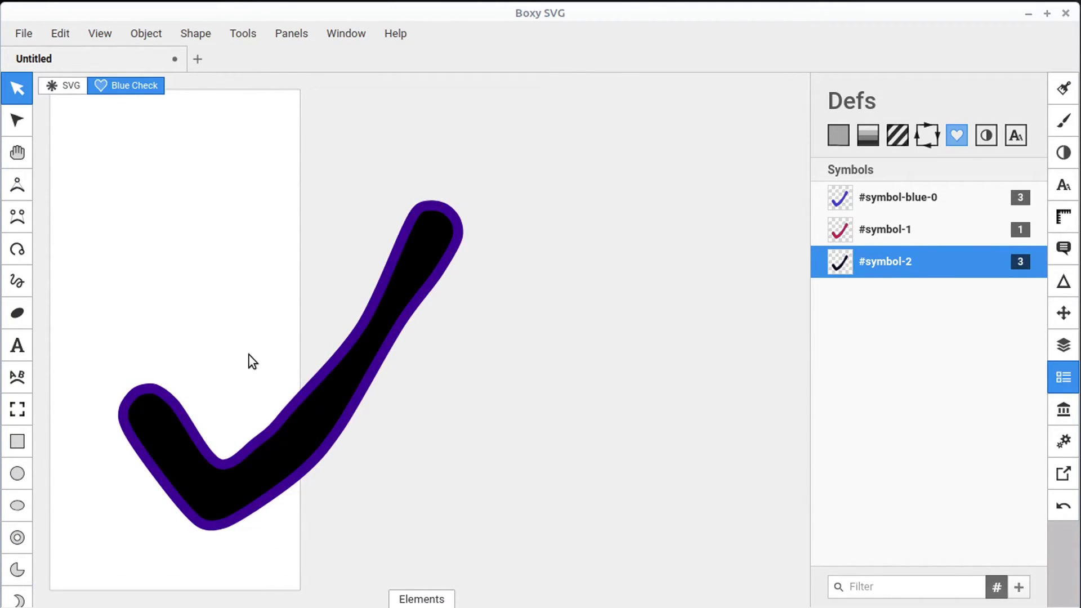
# Return to the whole document and drop a fourth symbol-2 instance onto the page
pyautogui.click(58, 86)
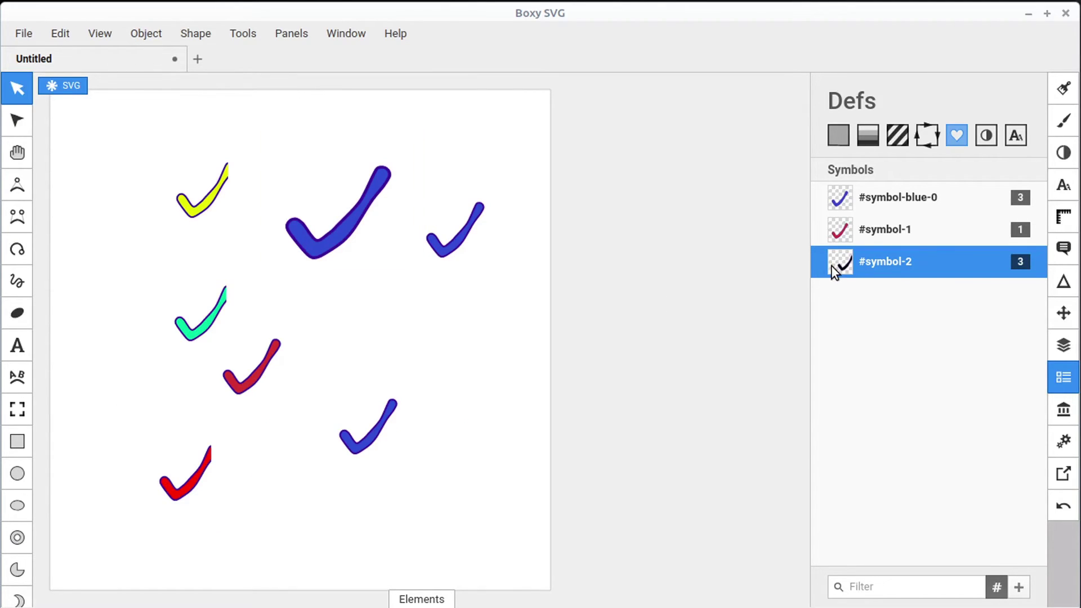
pyautogui.moveTo(457, 383); pyautogui.dragTo(455, 381)
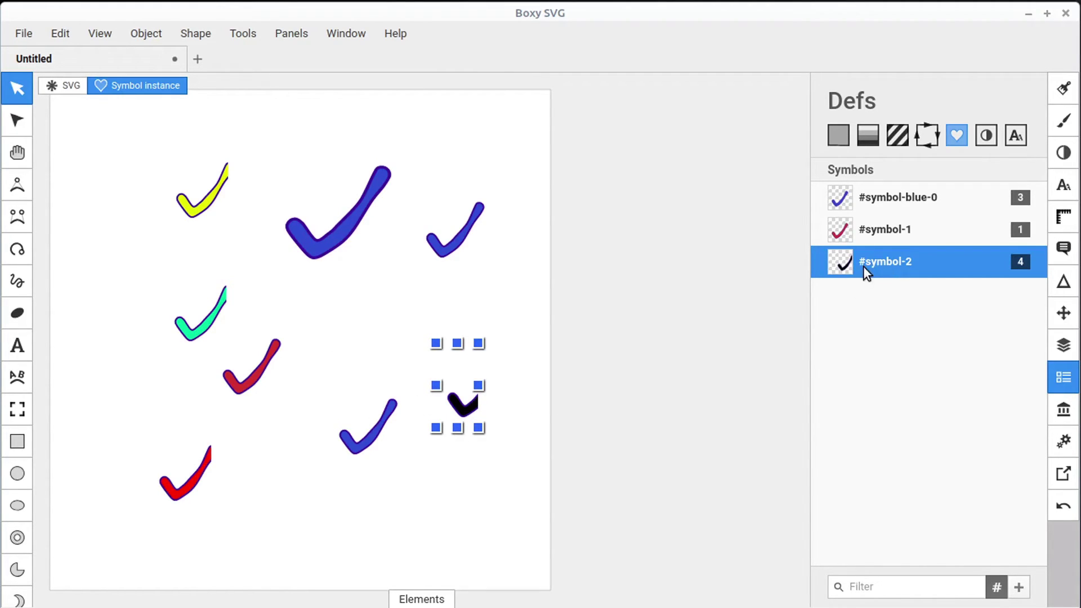
# Widen symbol-2's viewport around the whole check, then resize the document's Default view area
pyautogui.doubleClick(842, 266)
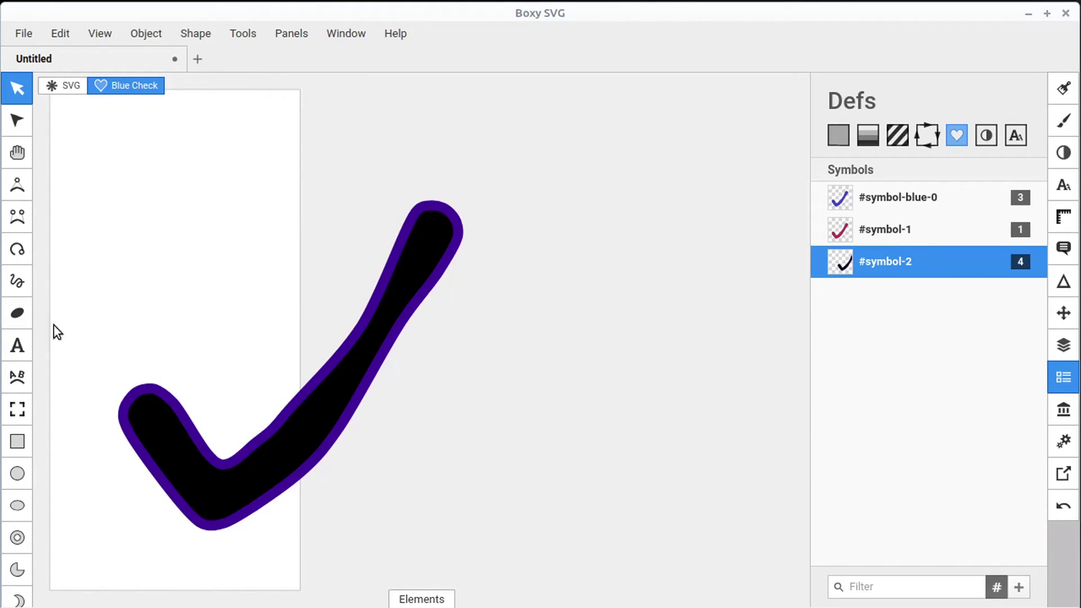
pyautogui.click(17, 409)
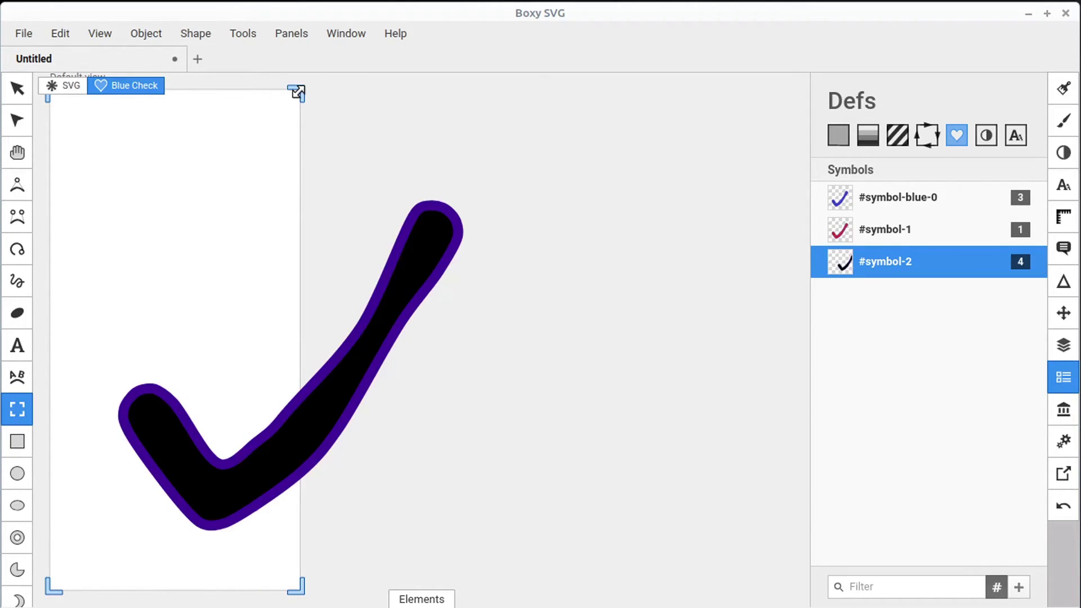
pyautogui.moveTo(297, 91); pyautogui.dragTo(451, 136)
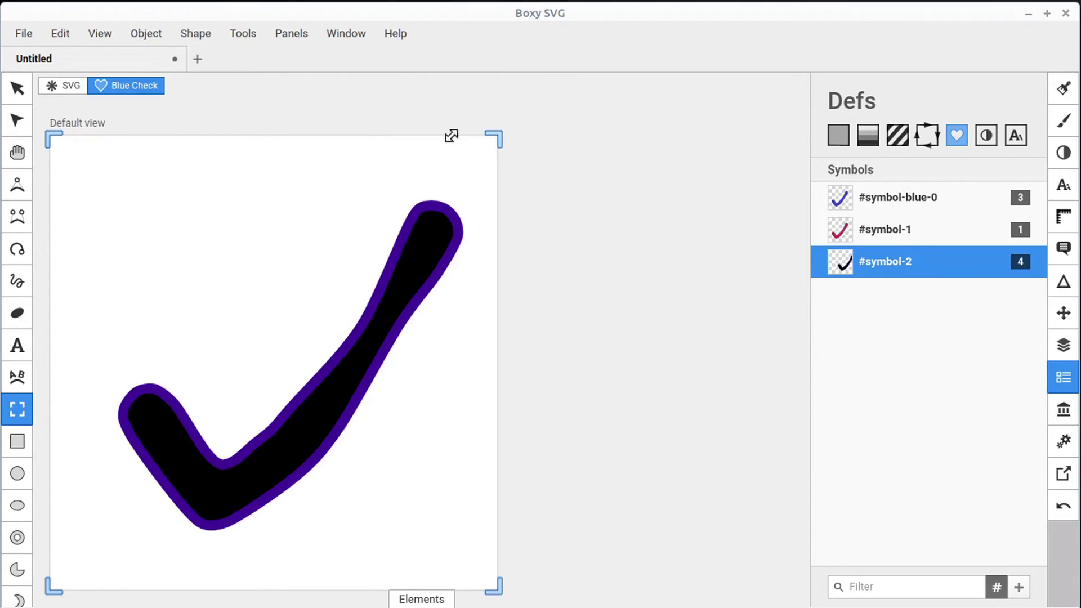
pyautogui.moveTo(50, 134); pyautogui.dragTo(85, 179)
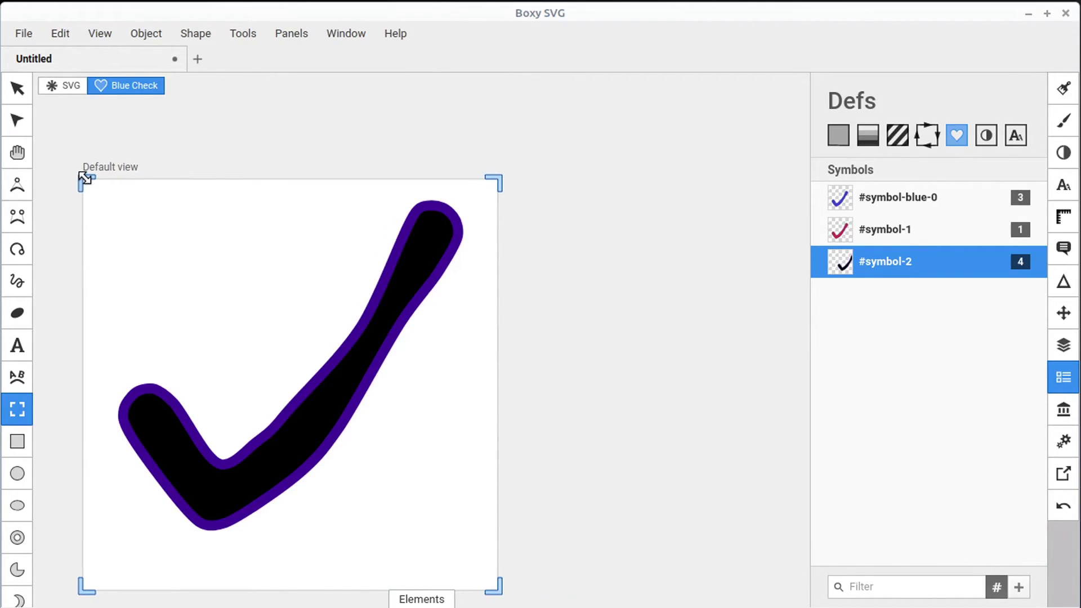
pyautogui.click(63, 86)
pyautogui.moveTo(550, 91); pyautogui.dragTo(660, 117)
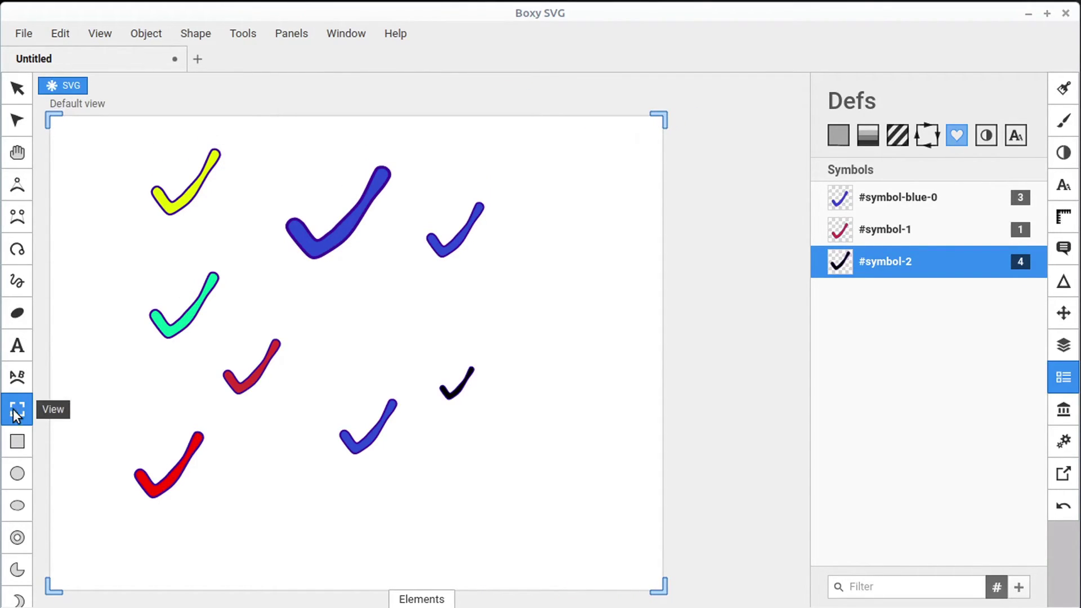
# Start a new document and draw a closed triangle path with the Cubic Bezier tool
pyautogui.click(27, 33)
pyautogui.click(34, 62)
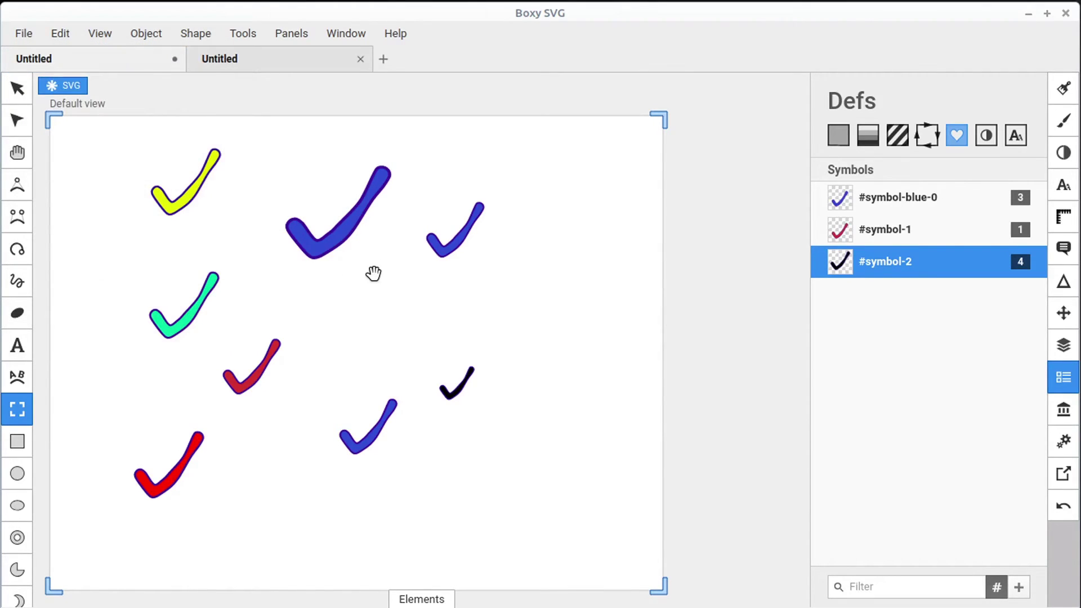
pyautogui.click(21, 222)
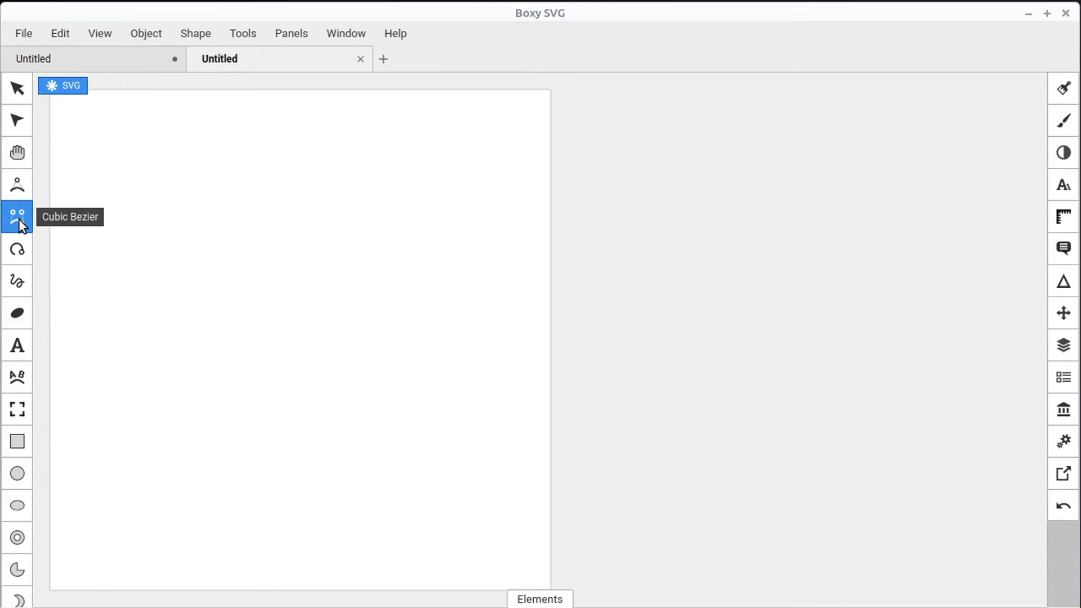
pyautogui.click(137, 296)
pyautogui.click(264, 296)
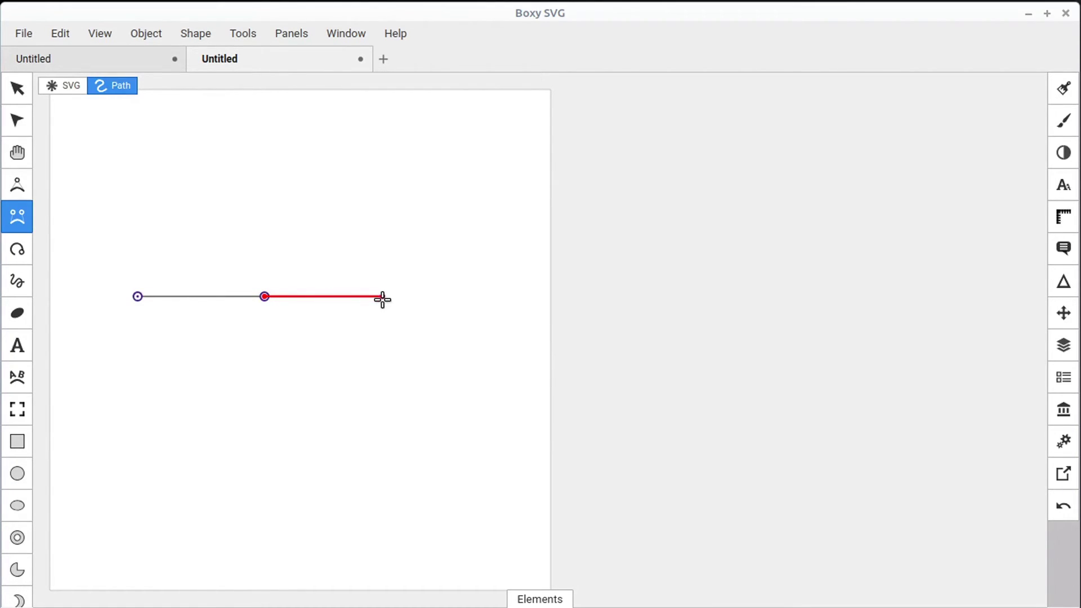
pyautogui.click(406, 297)
pyautogui.click(263, 438)
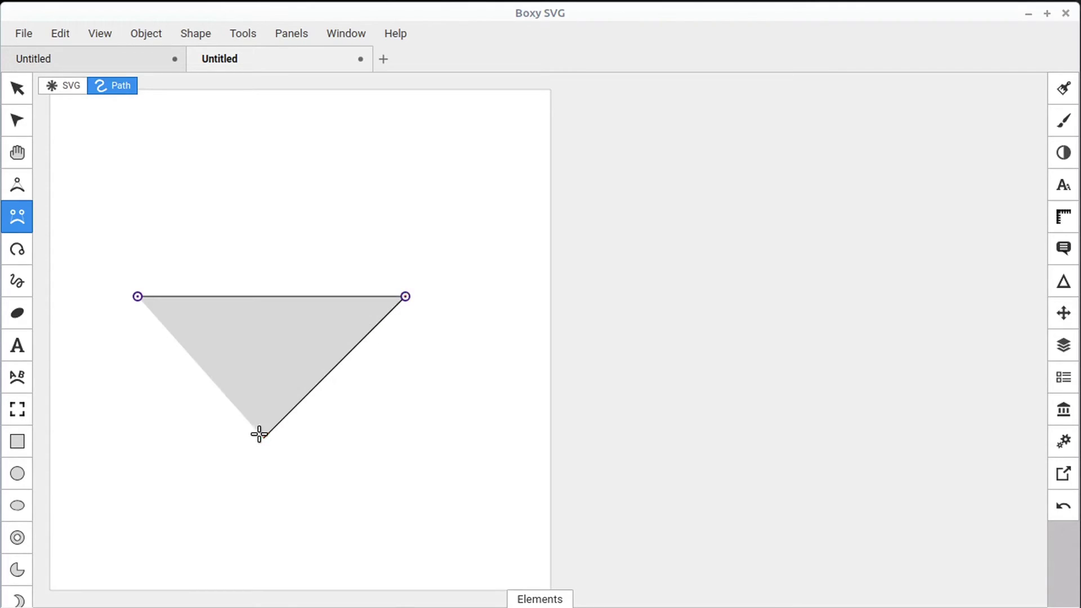
pyautogui.click(138, 297)
# Bend the triangle's top and side segments into two rounded lobes, forming a heart
pyautogui.moveTo(265, 296); pyautogui.dragTo(265, 188)
pyautogui.moveTo(329, 238); pyautogui.dragTo(444, 145)
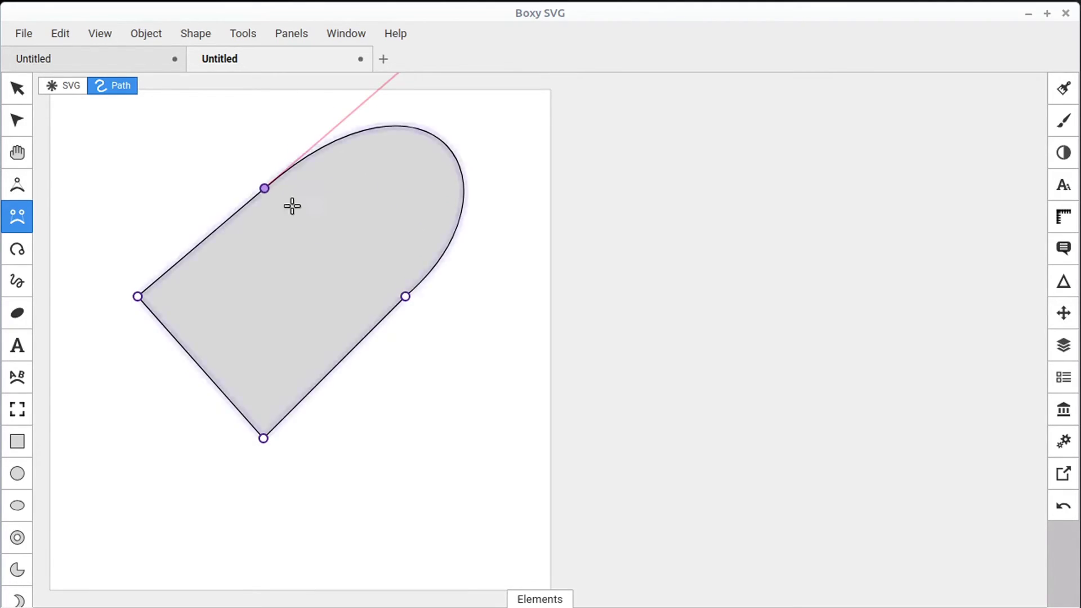
pyautogui.moveTo(216, 228); pyautogui.dragTo(109, 121)
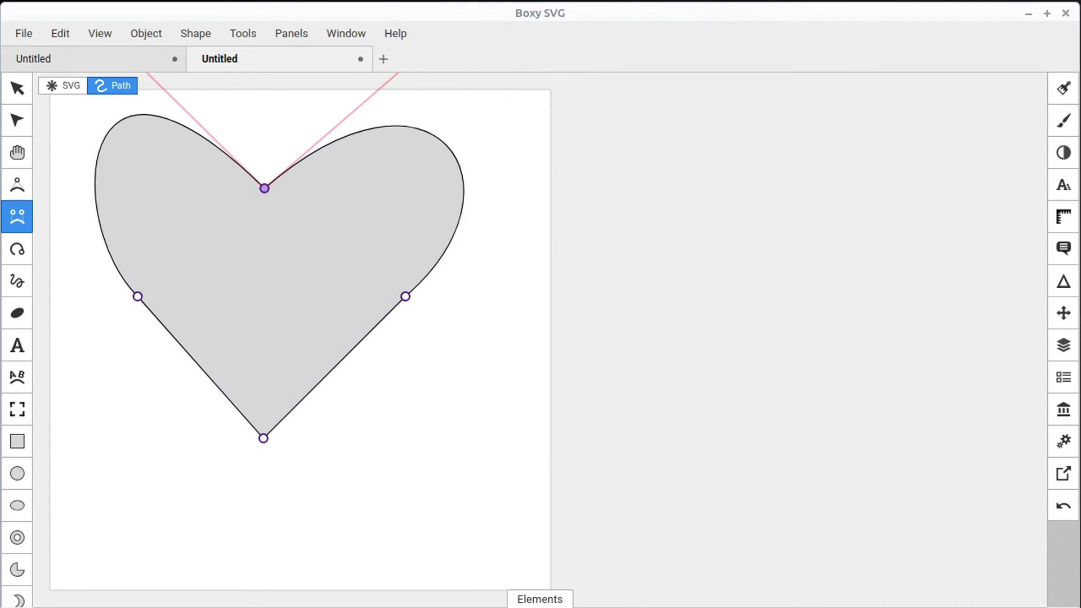
# Fill the heart red #ff3a3a and move it slightly down on the page
pyautogui.click(1064, 89)
pyautogui.click(972, 328)
pyautogui.click(980, 318)
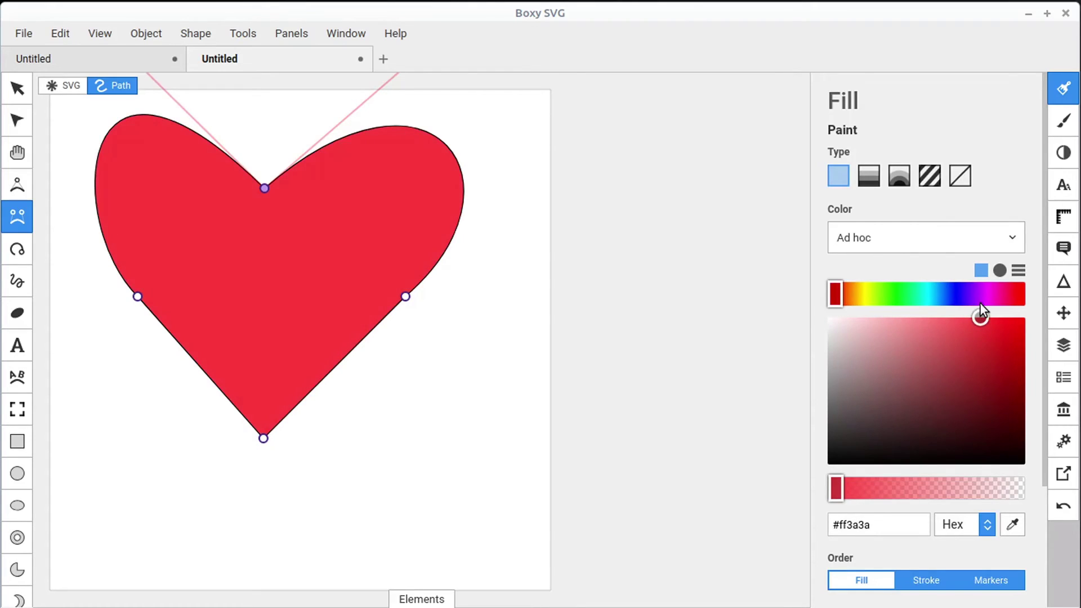
pyautogui.click(17, 88)
pyautogui.moveTo(297, 238); pyautogui.dragTo(298, 259)
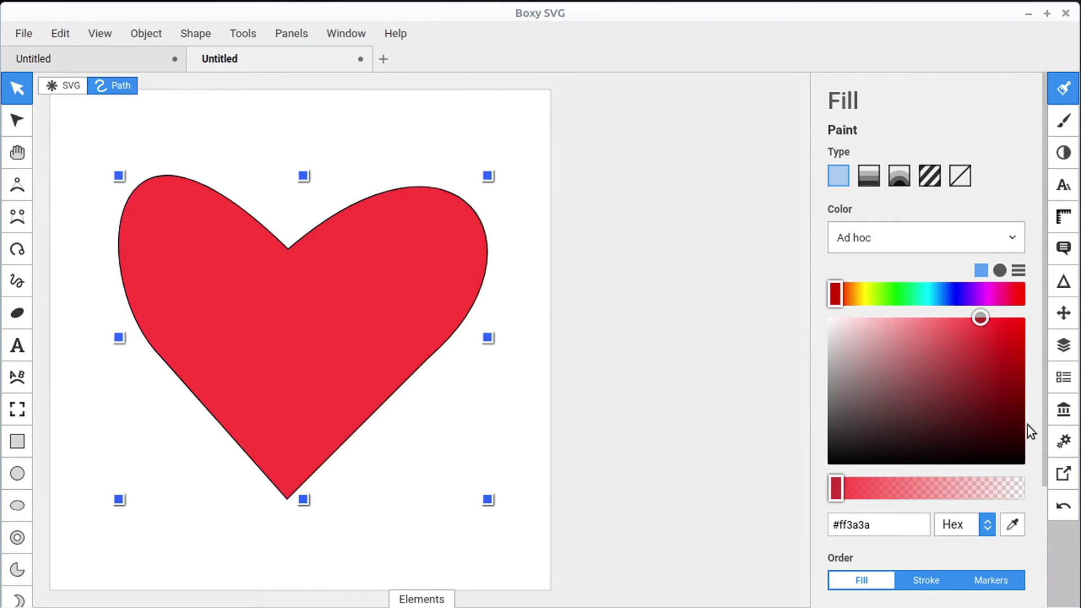
# Show the Defs symbols list, compare with the check marks document, and return to the heart
pyautogui.click(1064, 377)
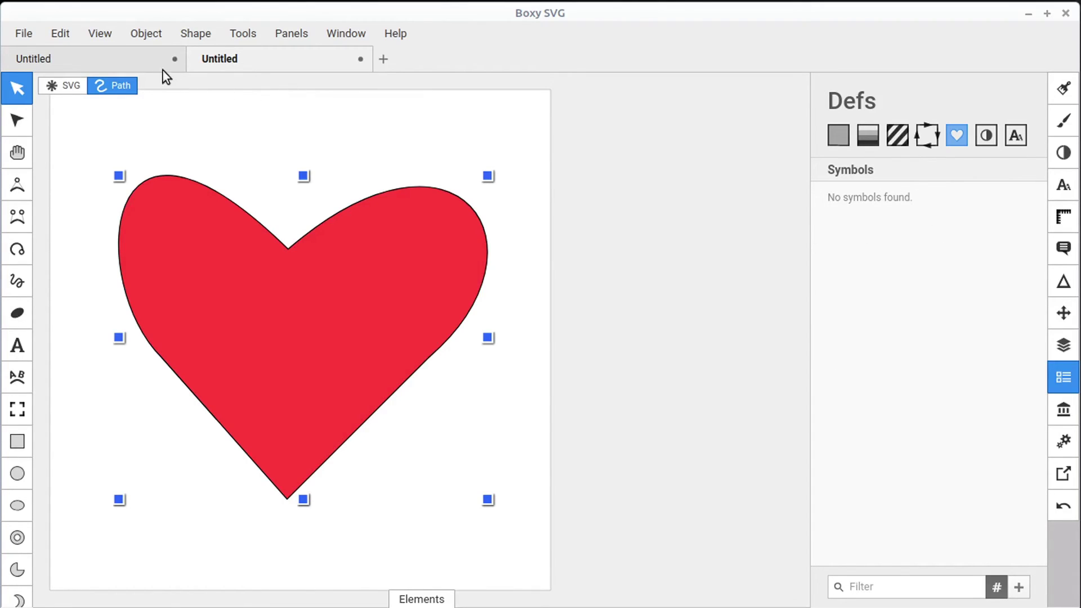
pyautogui.click(89, 62)
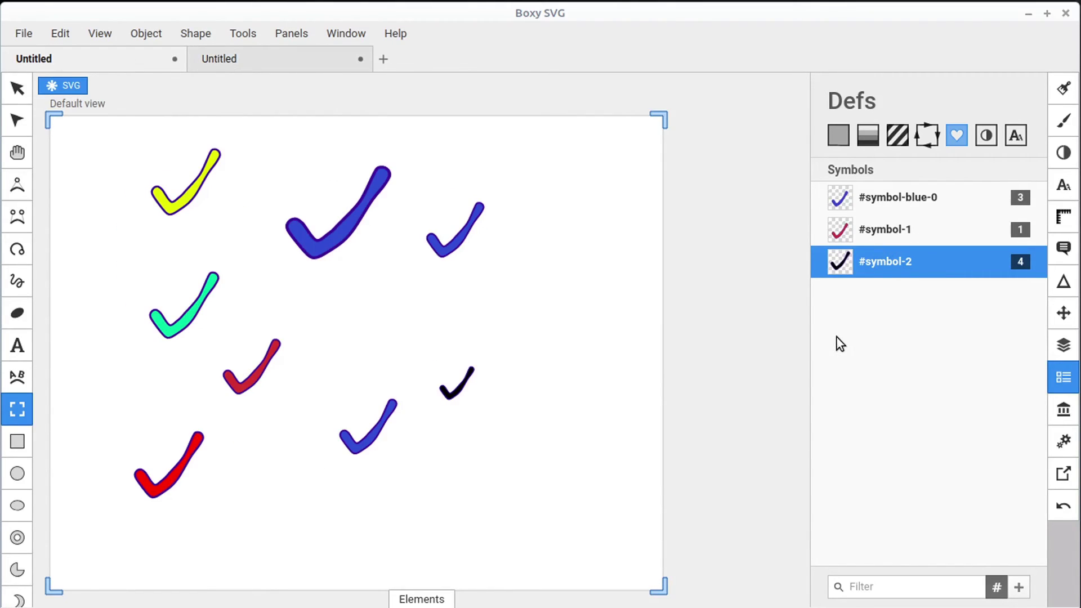
pyautogui.click(259, 64)
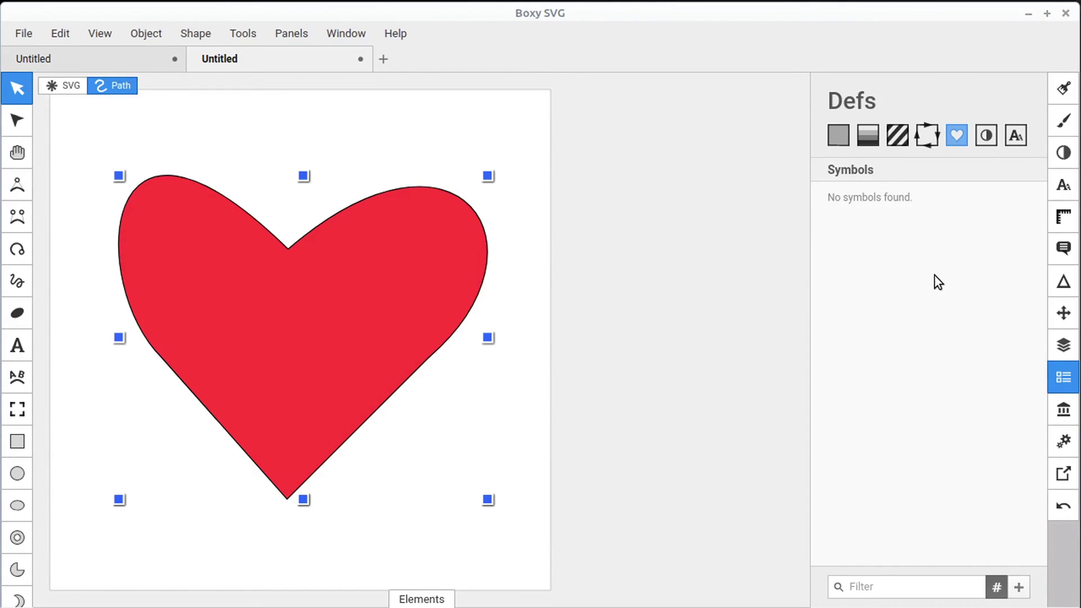
# Make the heart into symbol-0 and place two instances of it on the page
pyautogui.click(1020, 589)
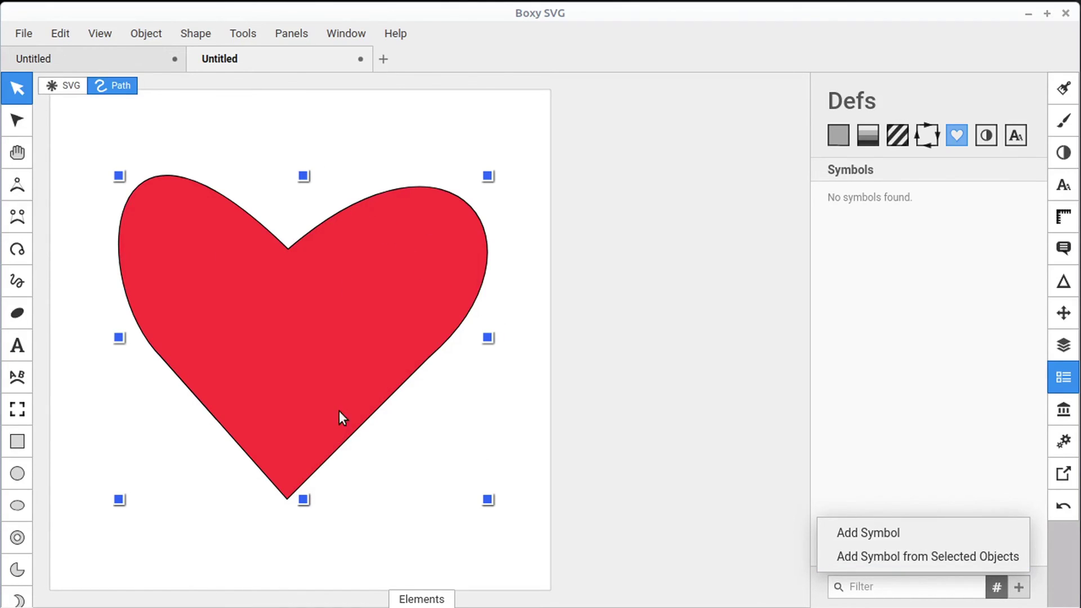
pyautogui.click(894, 556)
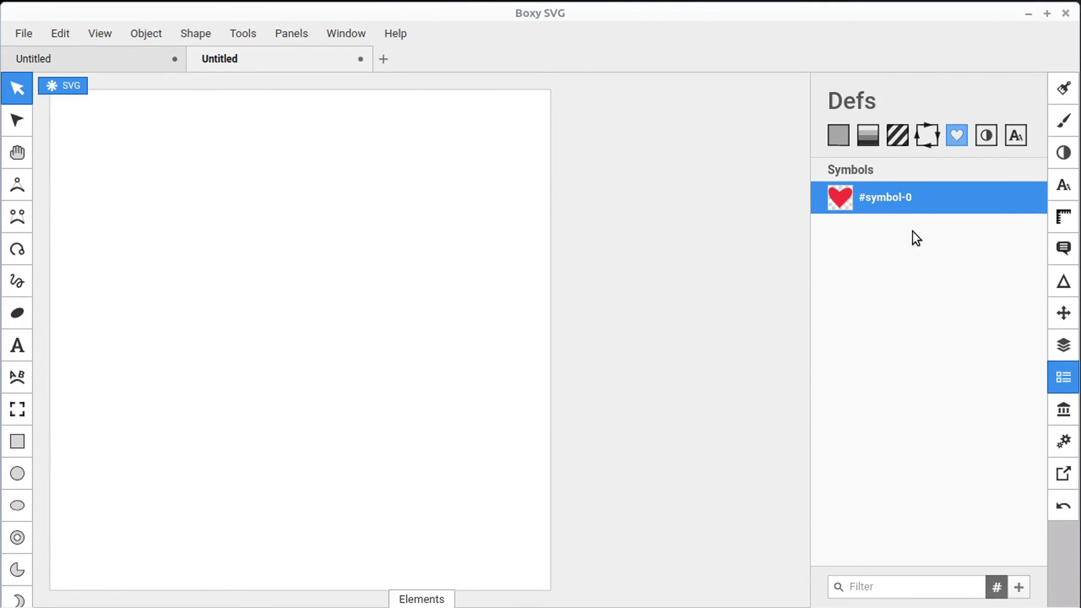
pyautogui.moveTo(512, 167); pyautogui.dragTo(430, 164)
pyautogui.moveTo(881, 195); pyautogui.dragTo(361, 387)
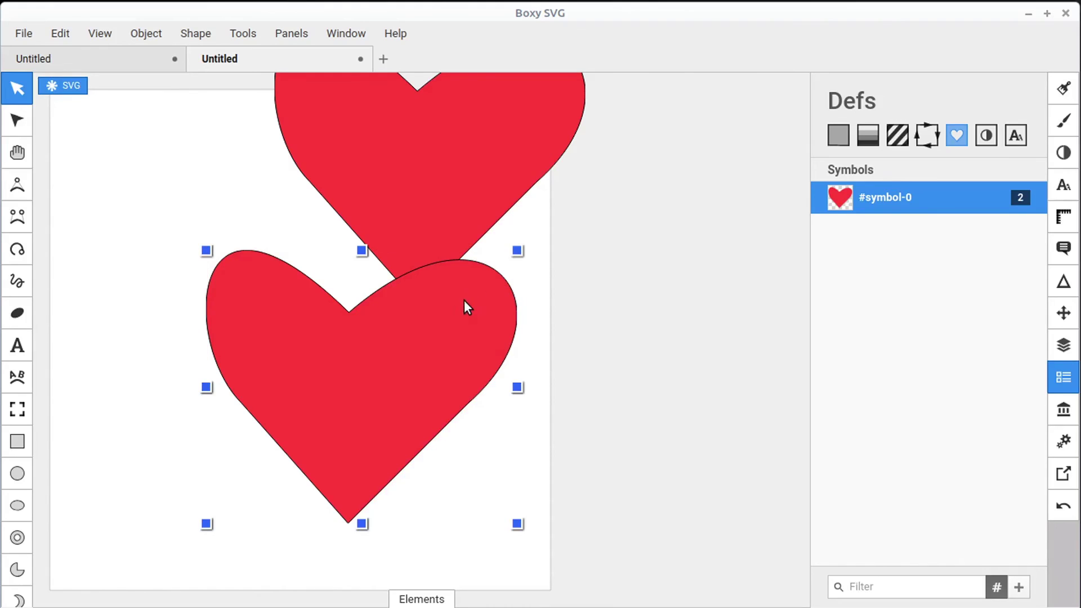
# Shrink the lower heart instance and briefly check the SVG markup
pyautogui.moveTo(516, 251); pyautogui.dragTo(355, 389)
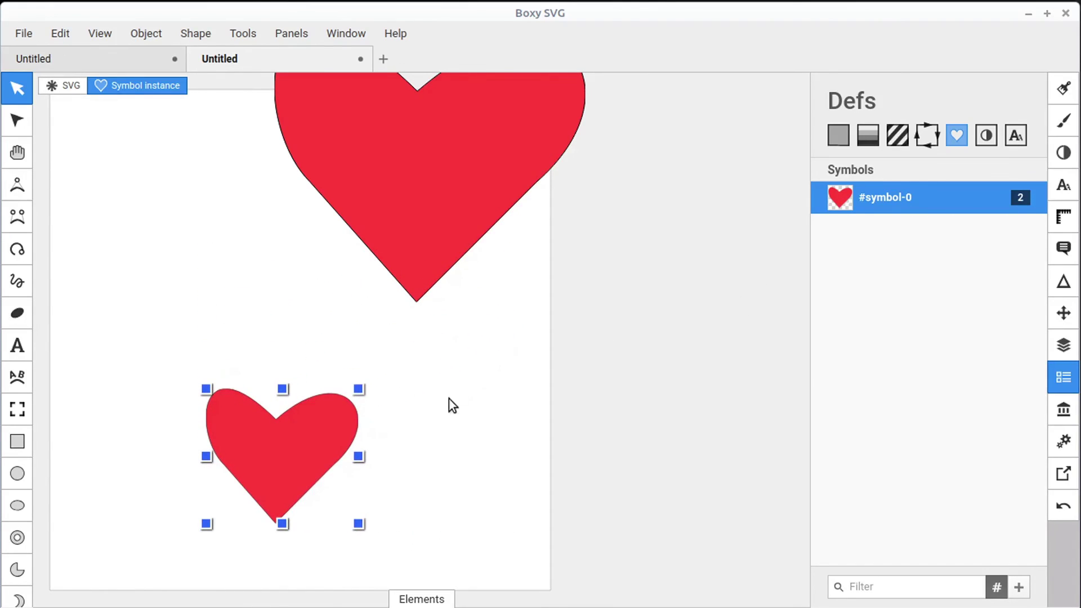
pyautogui.click(423, 600)
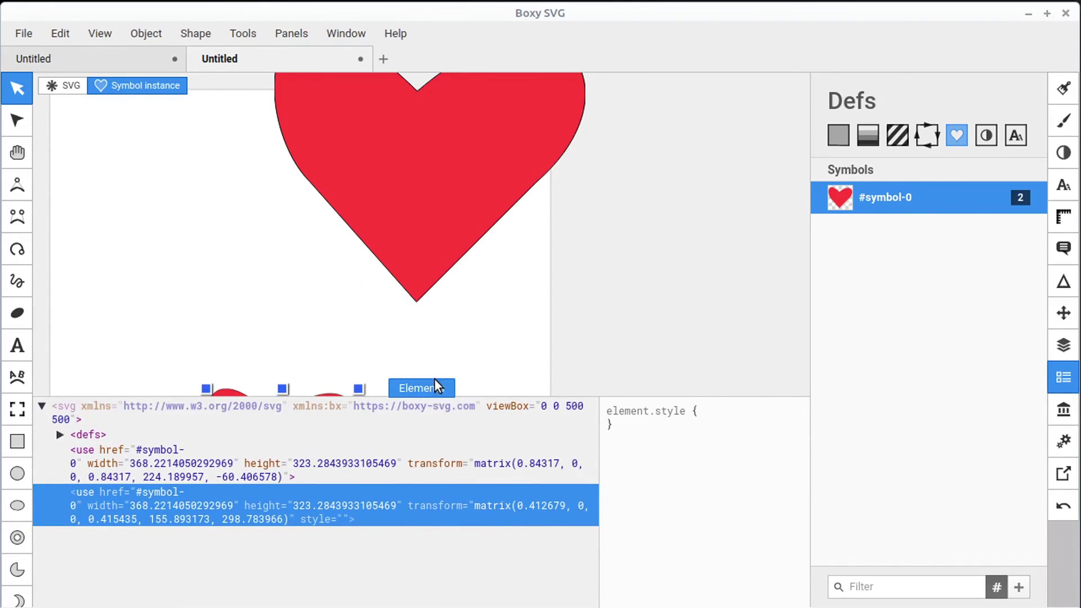
pyautogui.click(429, 387)
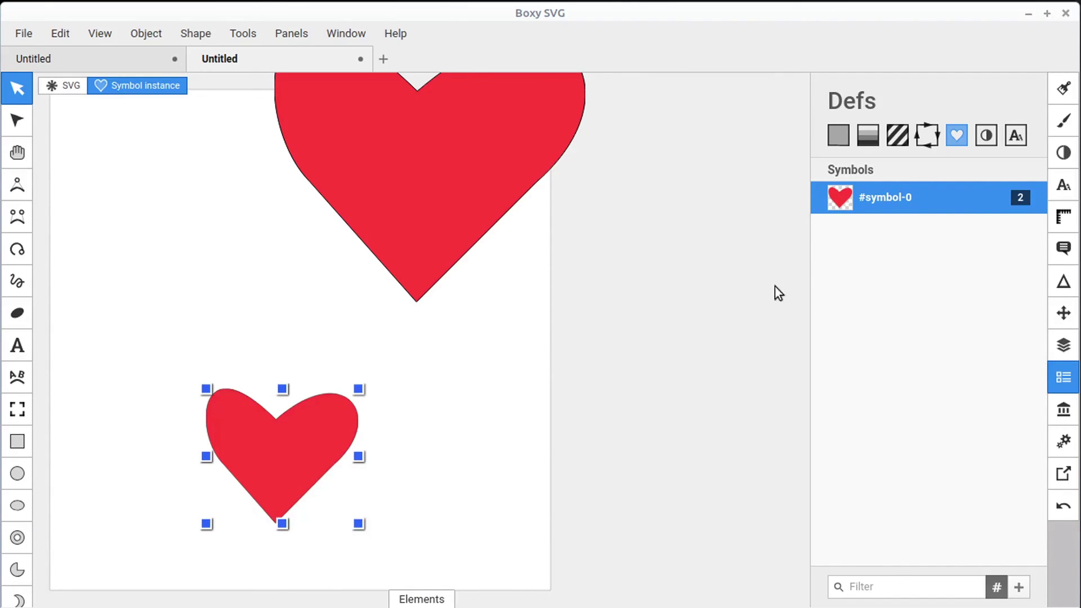